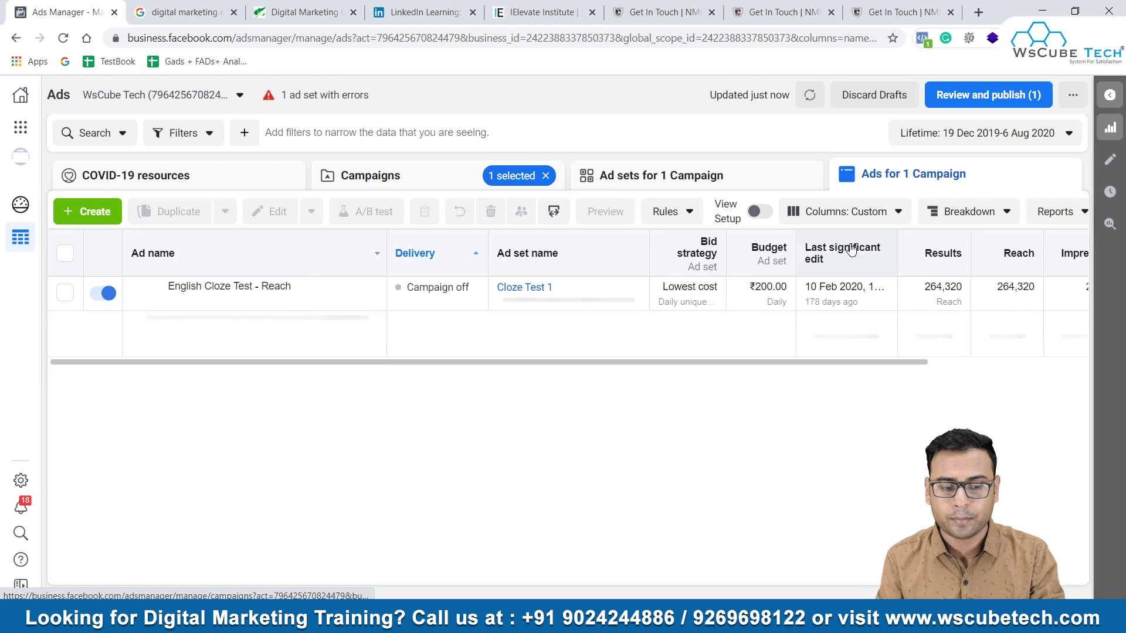
# Start creating a new ad in the existing English Cloze Test Paid Course campaign and go to its ad-level settings
pyautogui.click(110, 212)
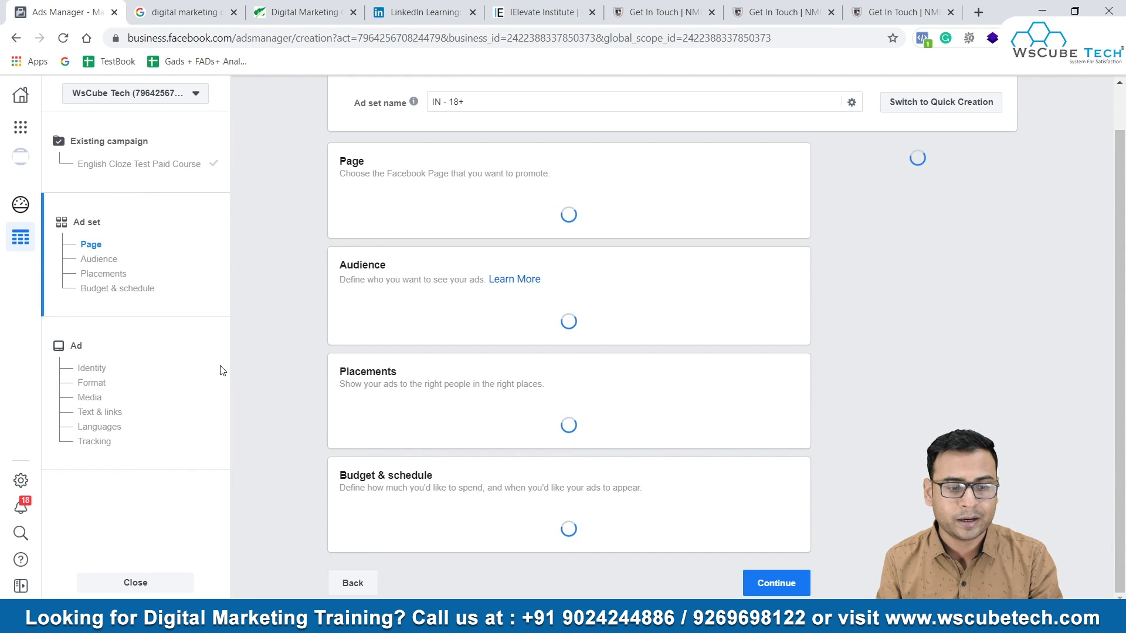
pyautogui.click(92, 342)
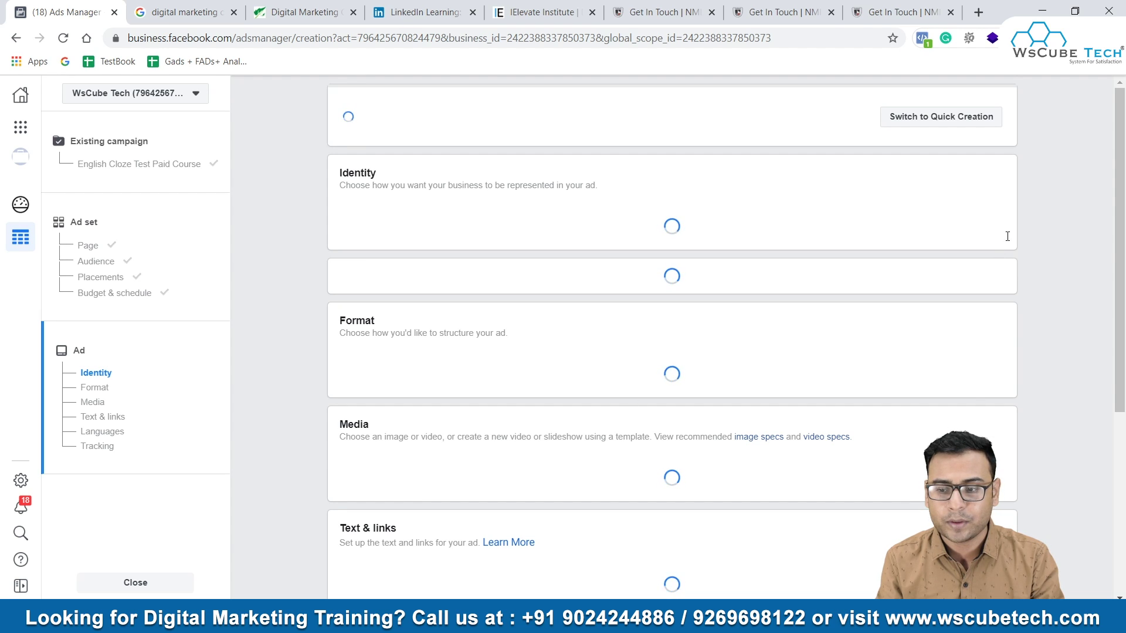
# Review the new ad's format, media, text and links, languages and tracking sections
pyautogui.scroll(-5, 1124, 252)
pyautogui.scroll(5, 1124, 252)
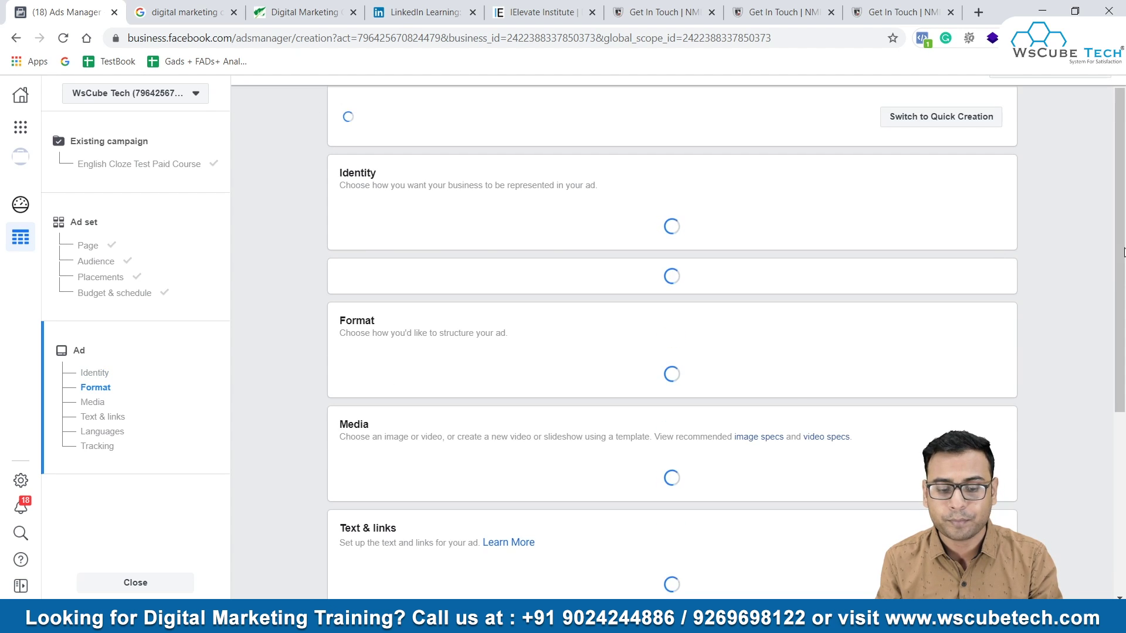
pyautogui.moveTo(1124, 252); pyautogui.dragTo(1121, 311)
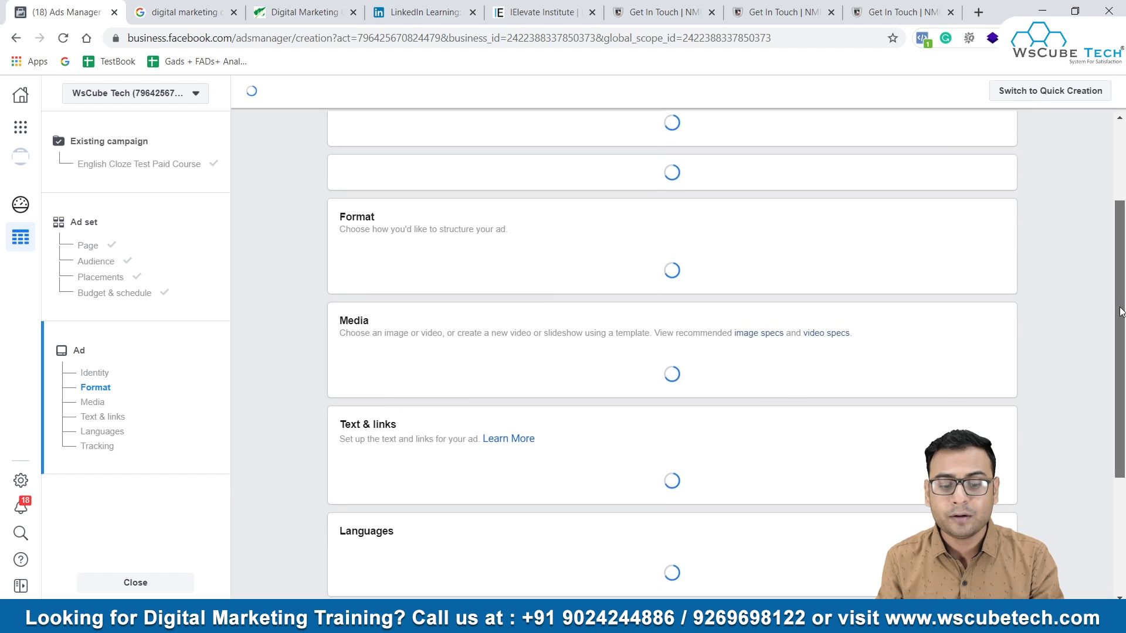
pyautogui.scroll(-2, 580, 330)
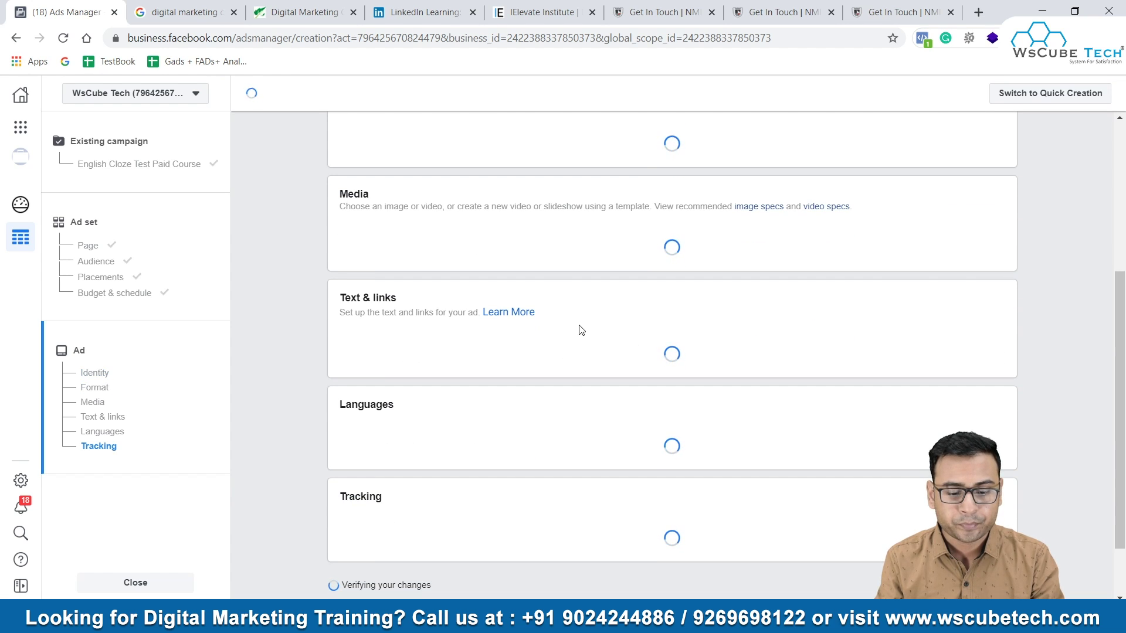
pyautogui.moveTo(1123, 346); pyautogui.dragTo(1123, 390)
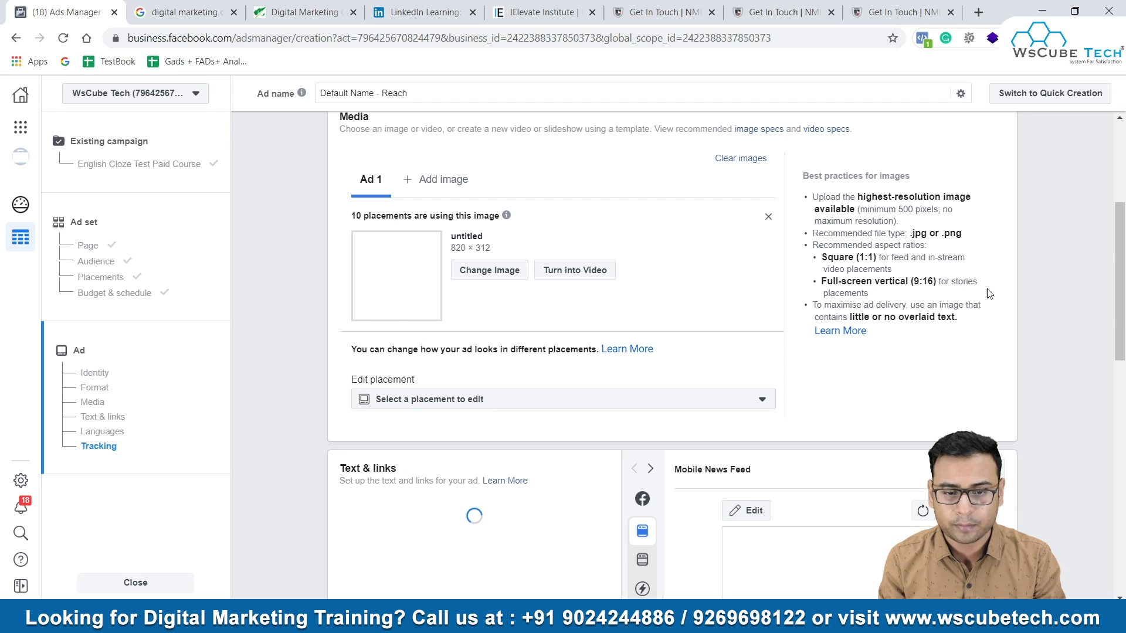
pyautogui.scroll(-4, 1124, 300)
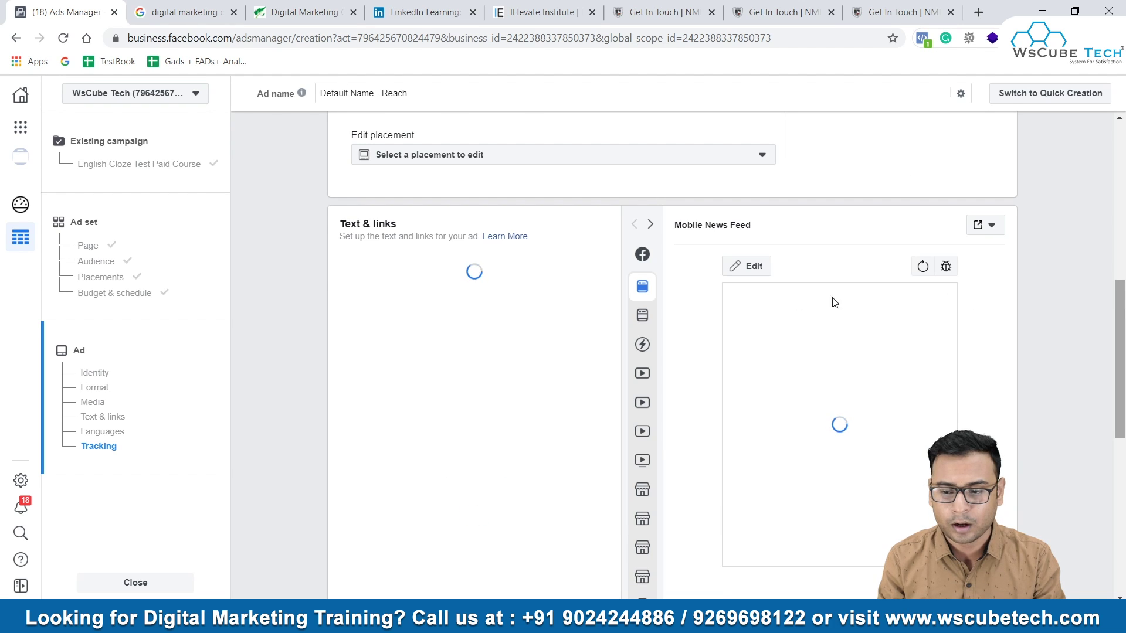
pyautogui.scroll(2, 1124, 400)
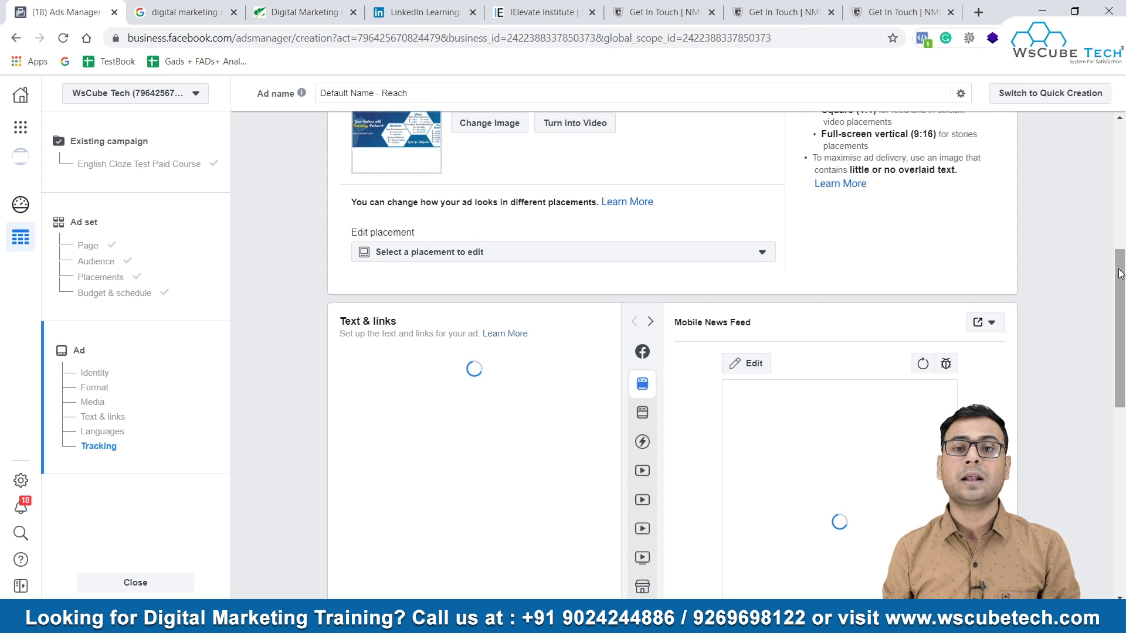
pyautogui.scroll(3, 1120, 274)
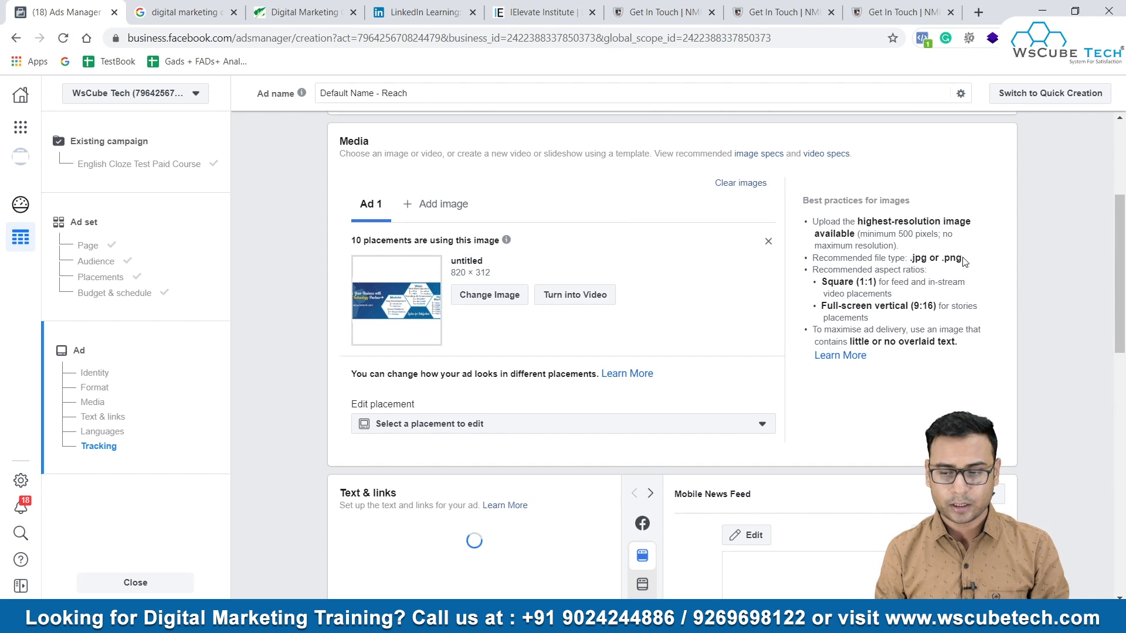
pyautogui.scroll(1, 1123, 250)
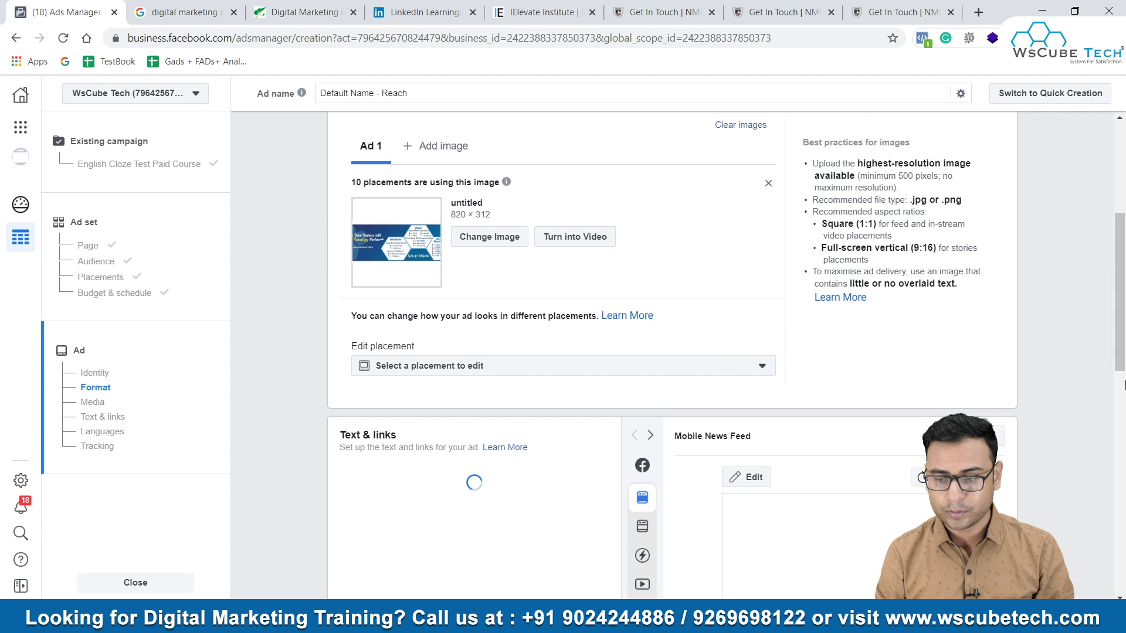
pyautogui.scroll(-7, 1124, 384)
pyautogui.scroll(7, 1124, 392)
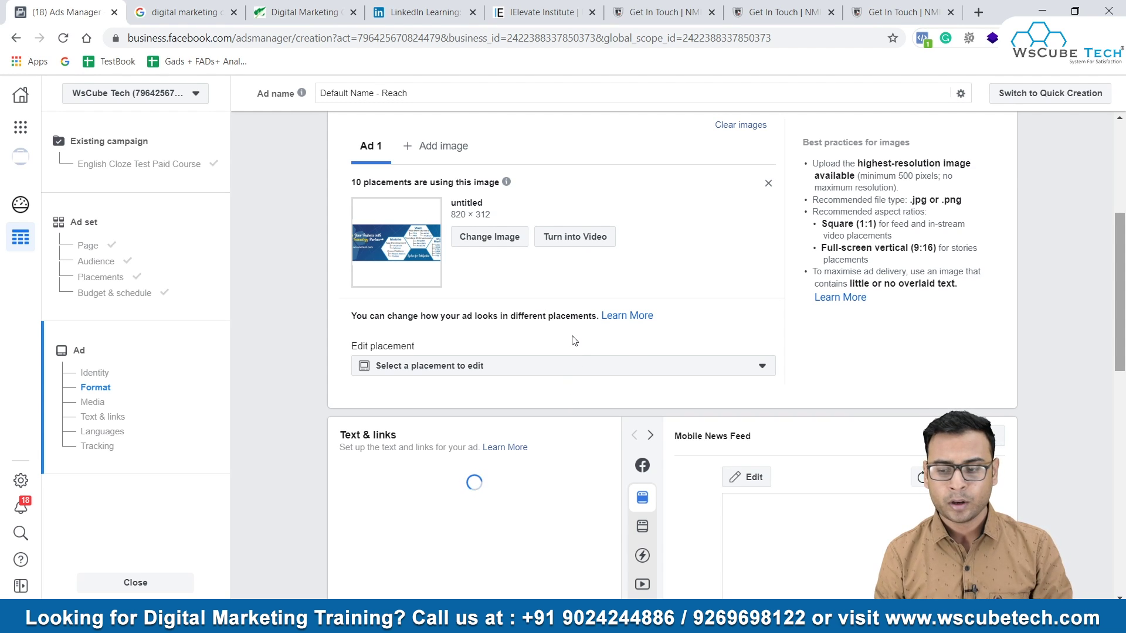
pyautogui.scroll(-2, 1068, 284)
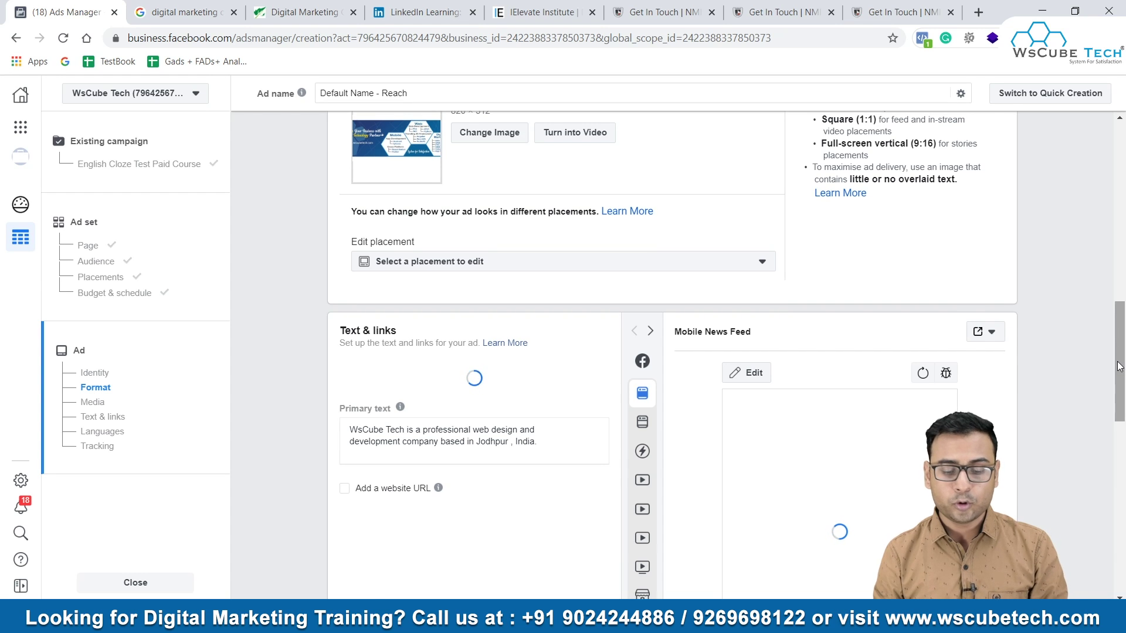
pyautogui.scroll(7, 1120, 366)
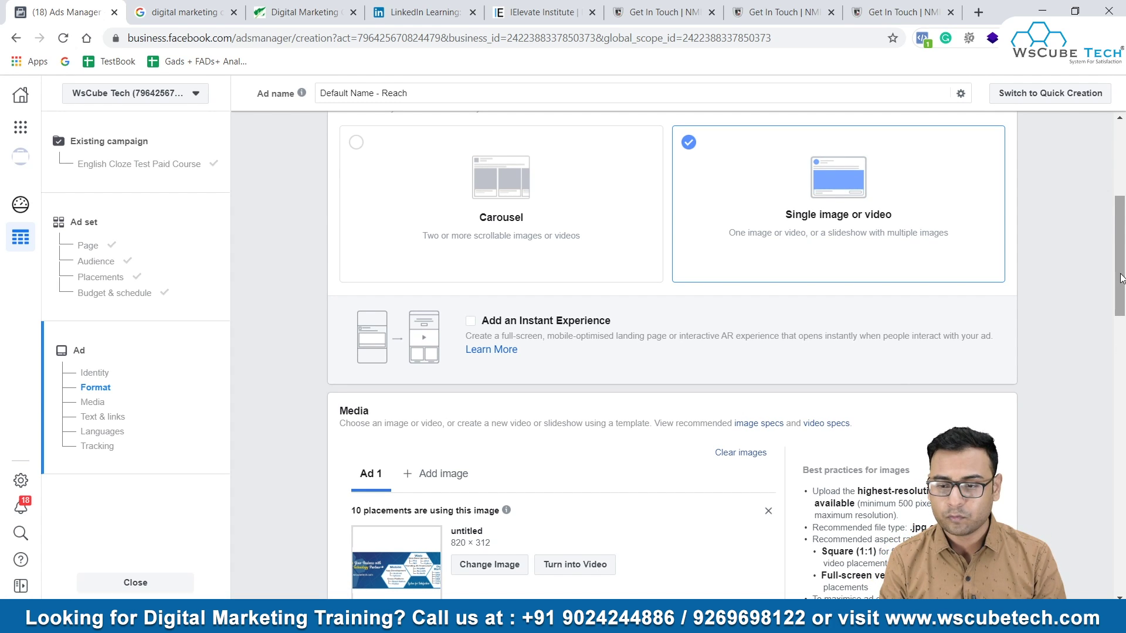
pyautogui.moveTo(1120, 278); pyautogui.dragTo(1120, 332)
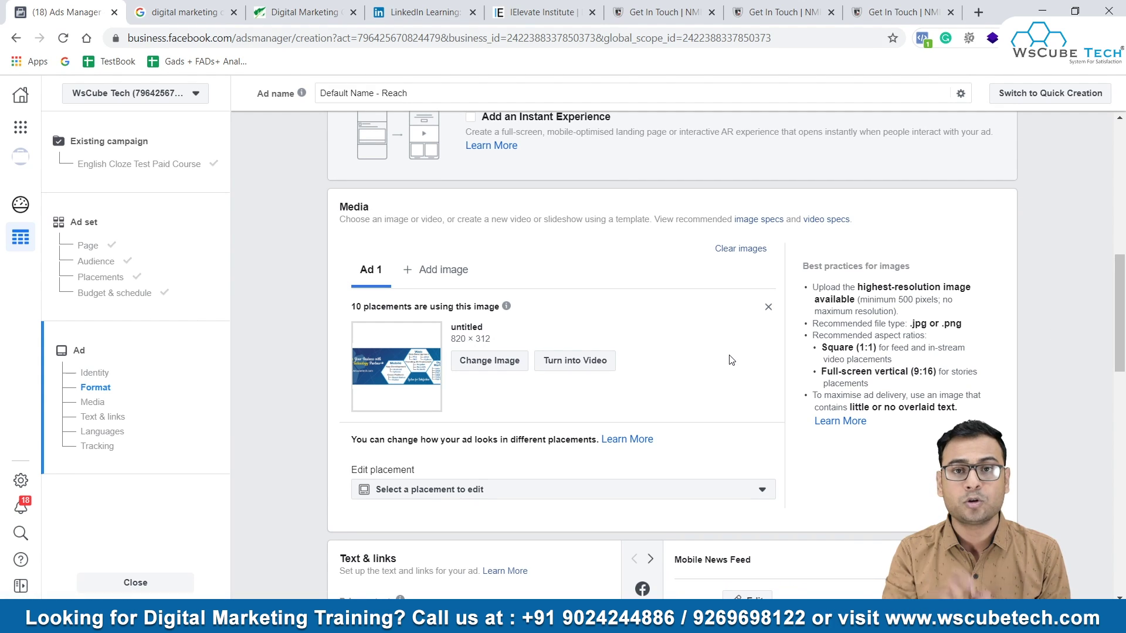
pyautogui.click(1121, 392)
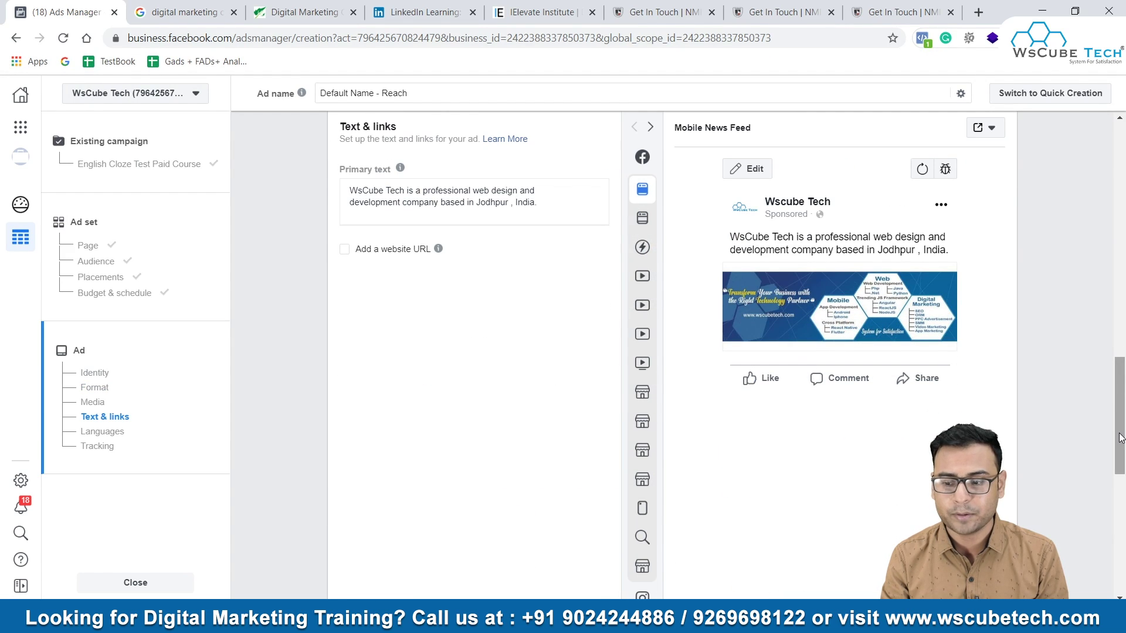
pyautogui.scroll(-3, 1122, 520)
pyautogui.scroll(-6, 1121, 539)
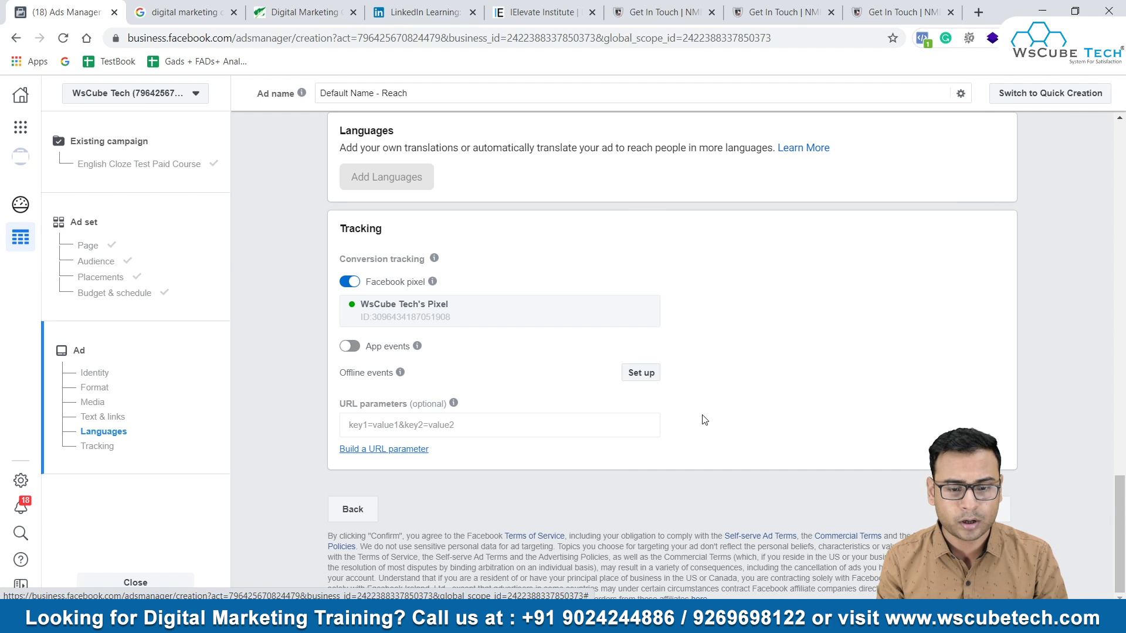
pyautogui.scroll(3, 704, 420)
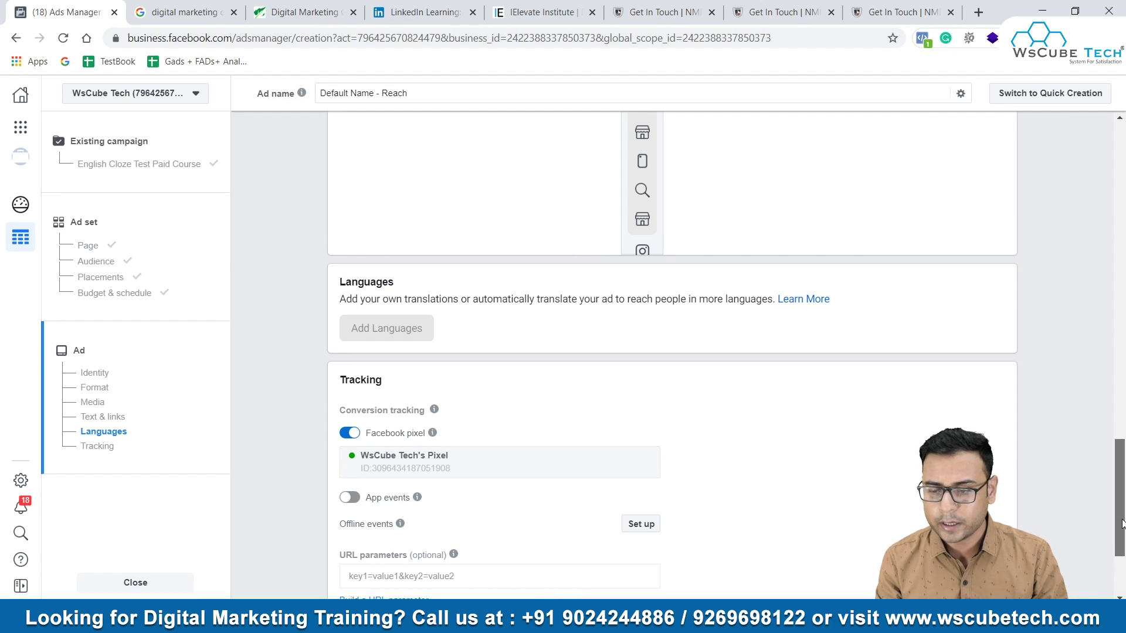
pyautogui.scroll(6, 1120, 463)
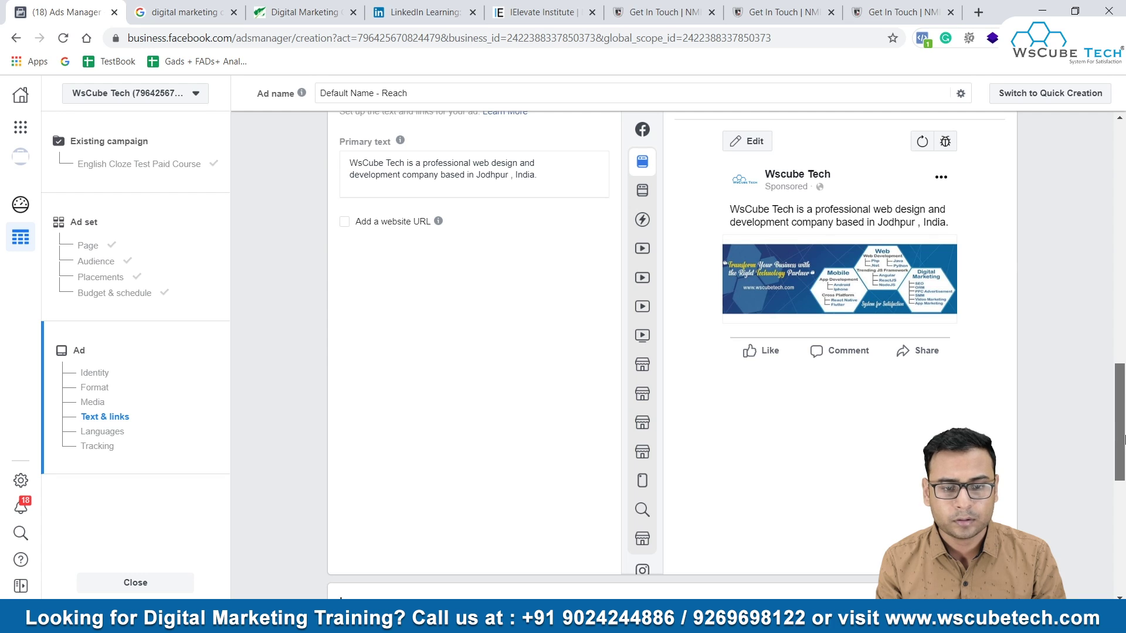
pyautogui.scroll(2, 1123, 439)
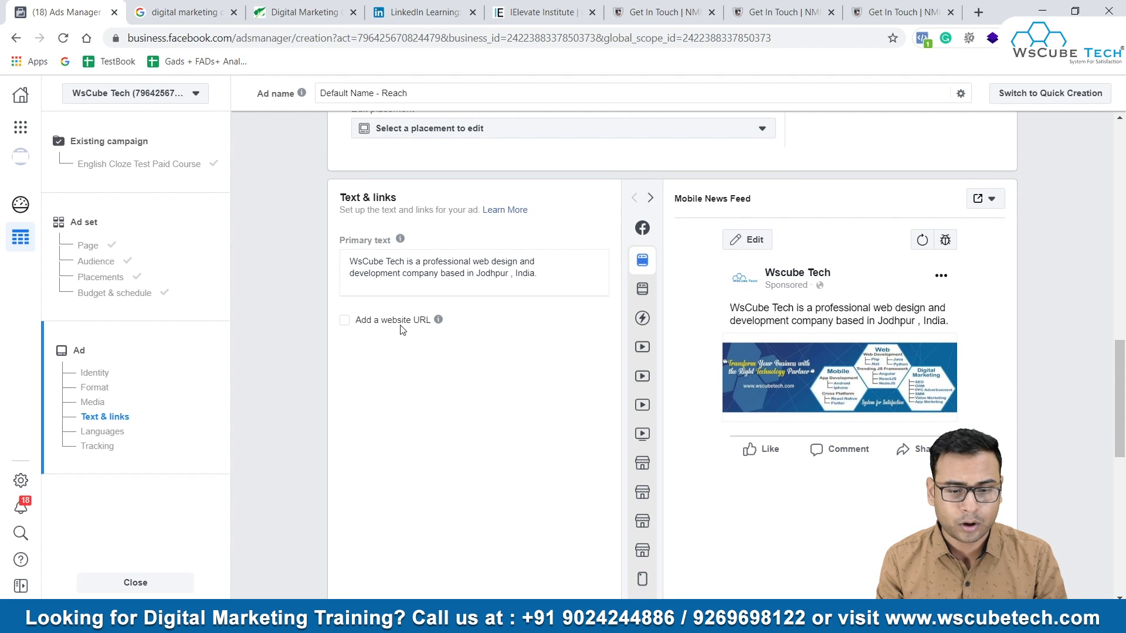
pyautogui.click(355, 320)
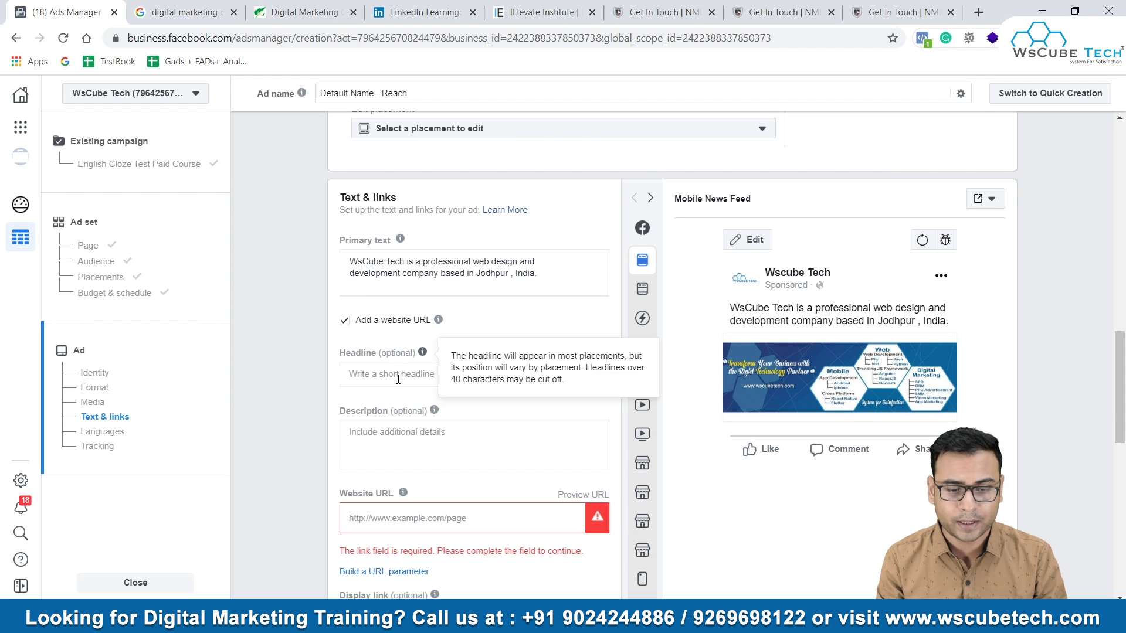
pyautogui.scroll(-1, 483, 461)
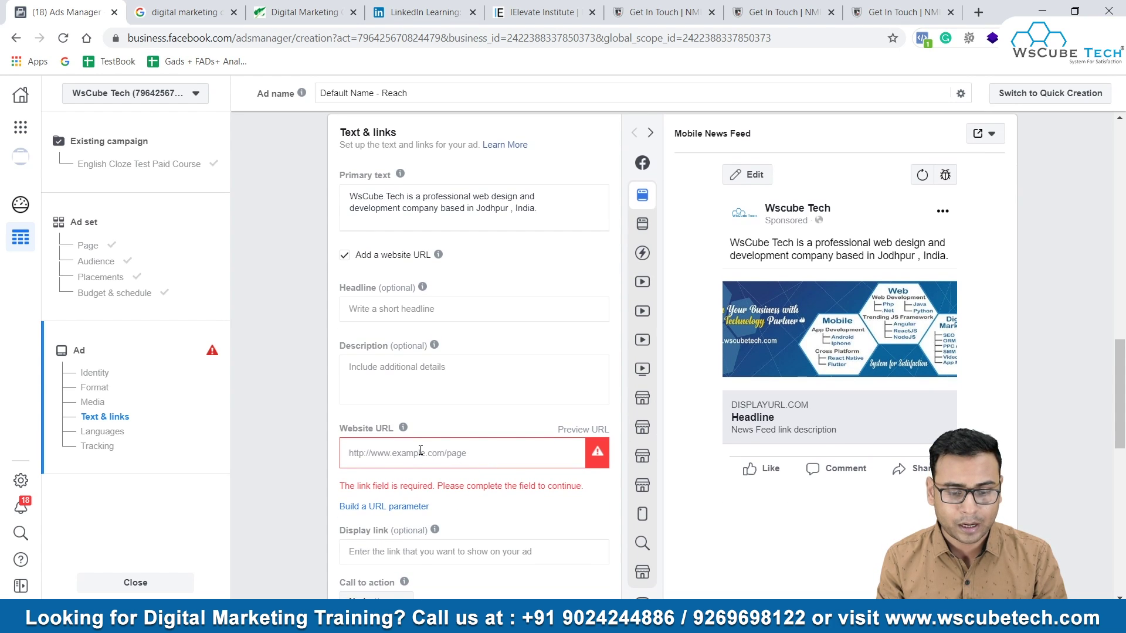
pyautogui.click(483, 461)
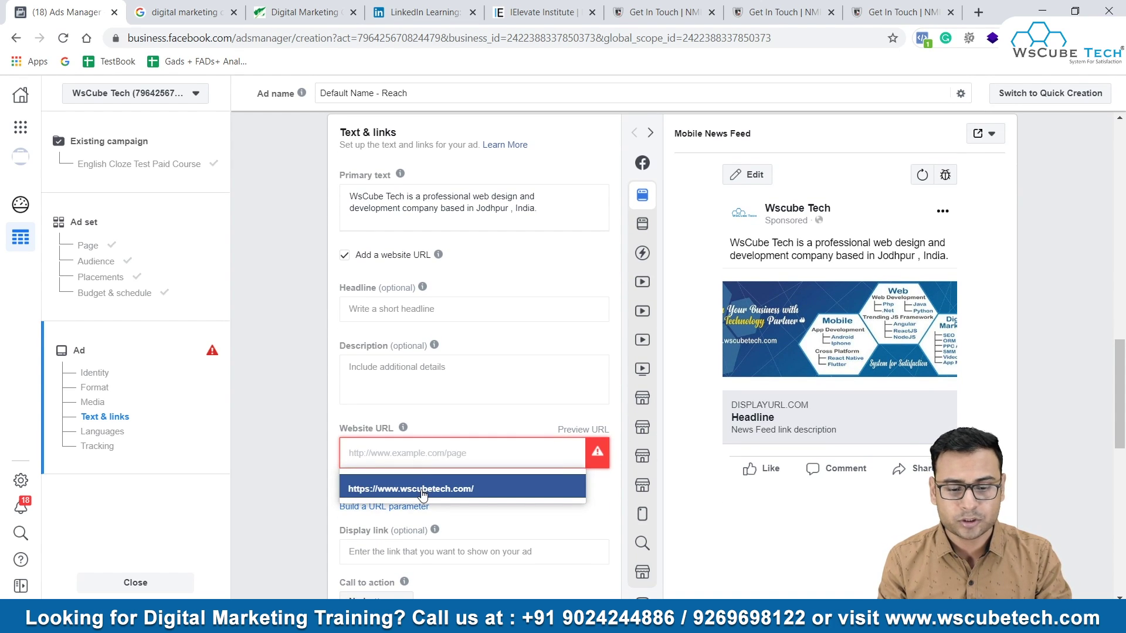
pyautogui.press('Return')
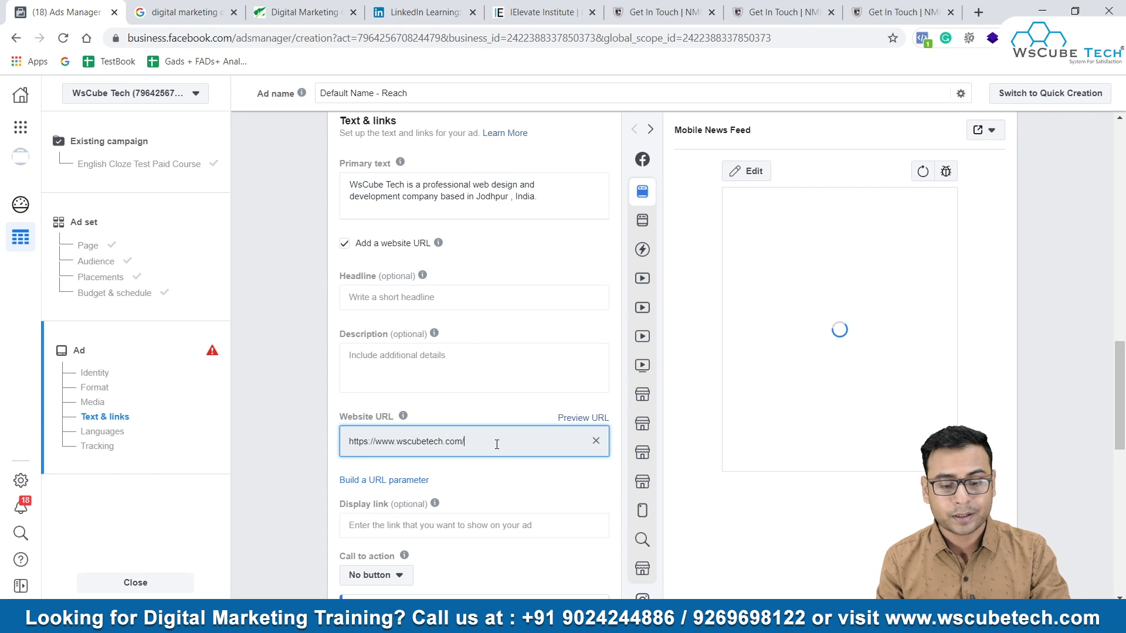
# Open the URL parameter builder for the website link and set campaign source to Facebook and campaign medium to Images
pyautogui.scroll(-1, 515, 467)
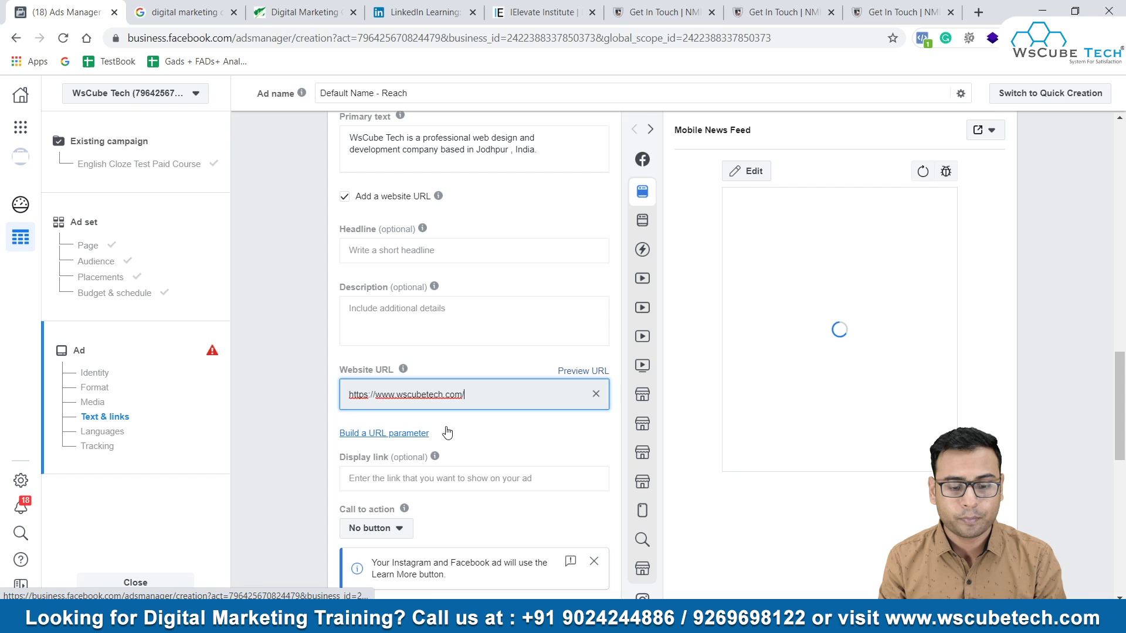
pyautogui.click(389, 433)
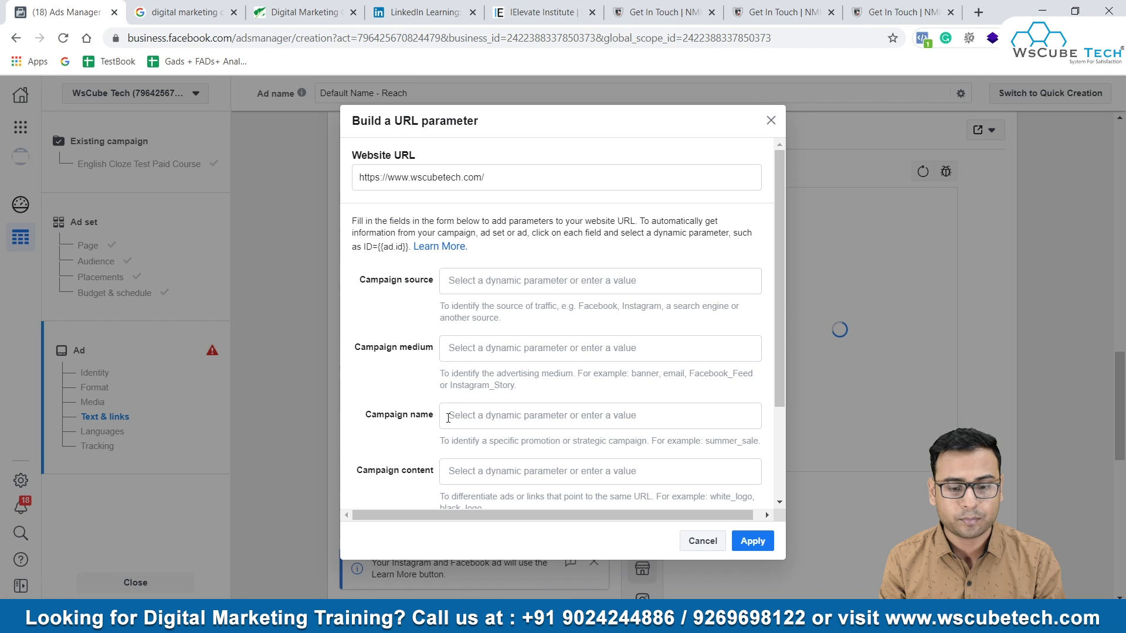
pyautogui.click(497, 282)
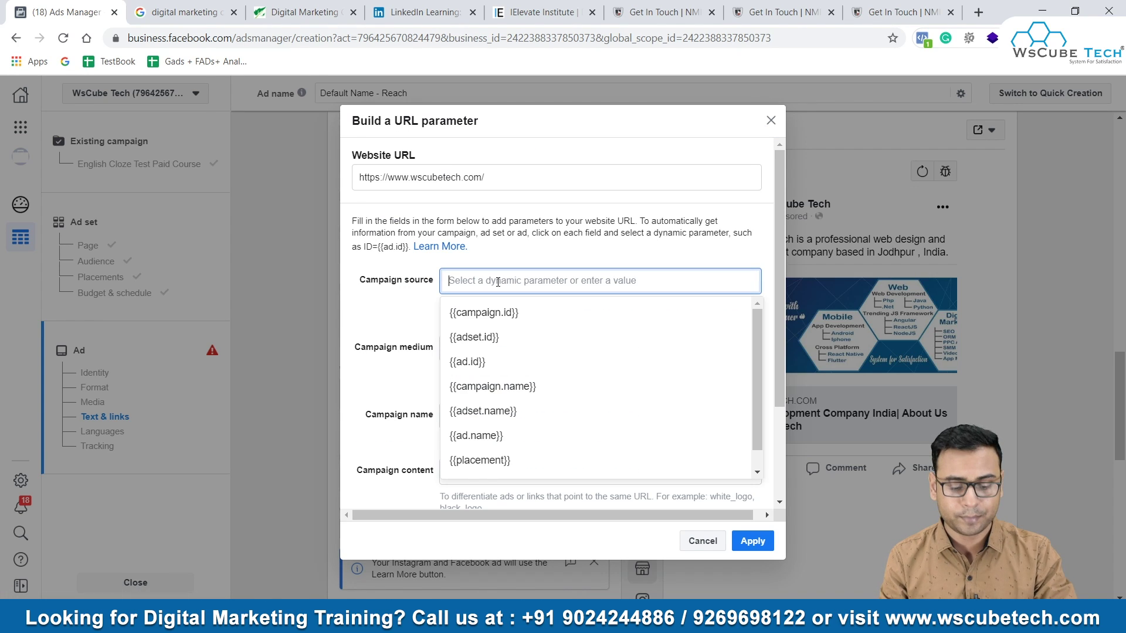
pyautogui.write('Facebook')
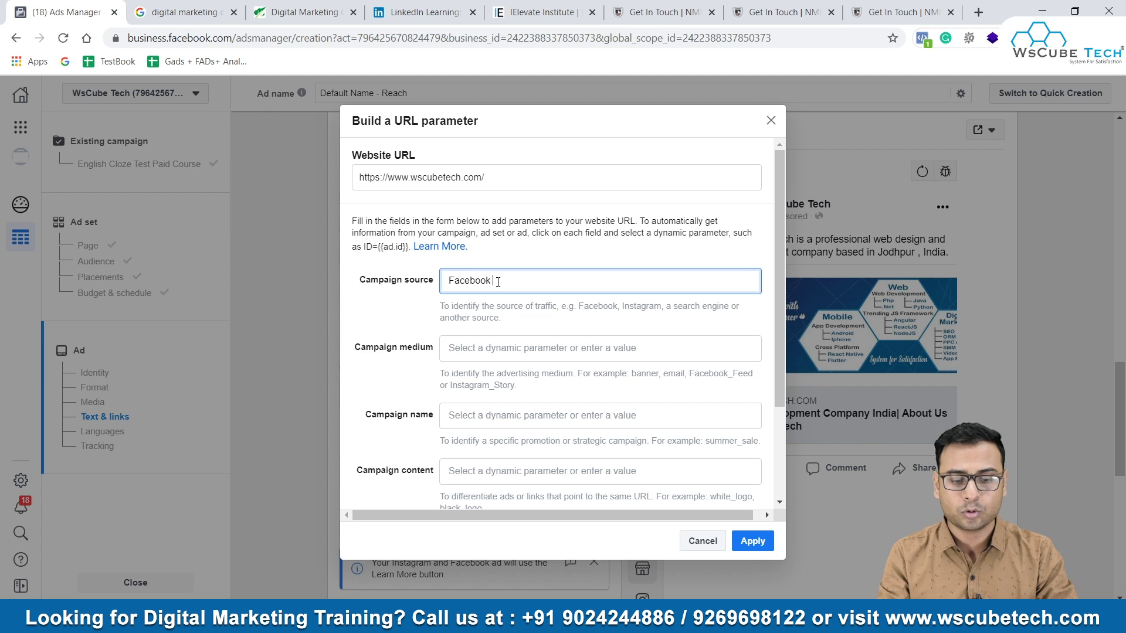
pyautogui.click(484, 349)
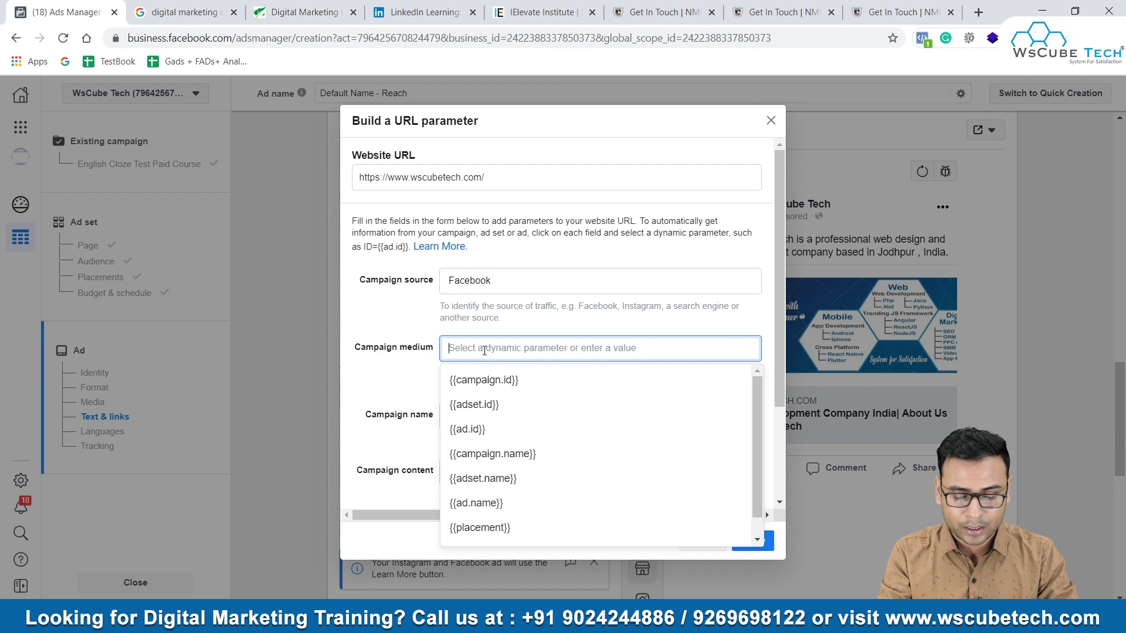
pyautogui.write('Images')
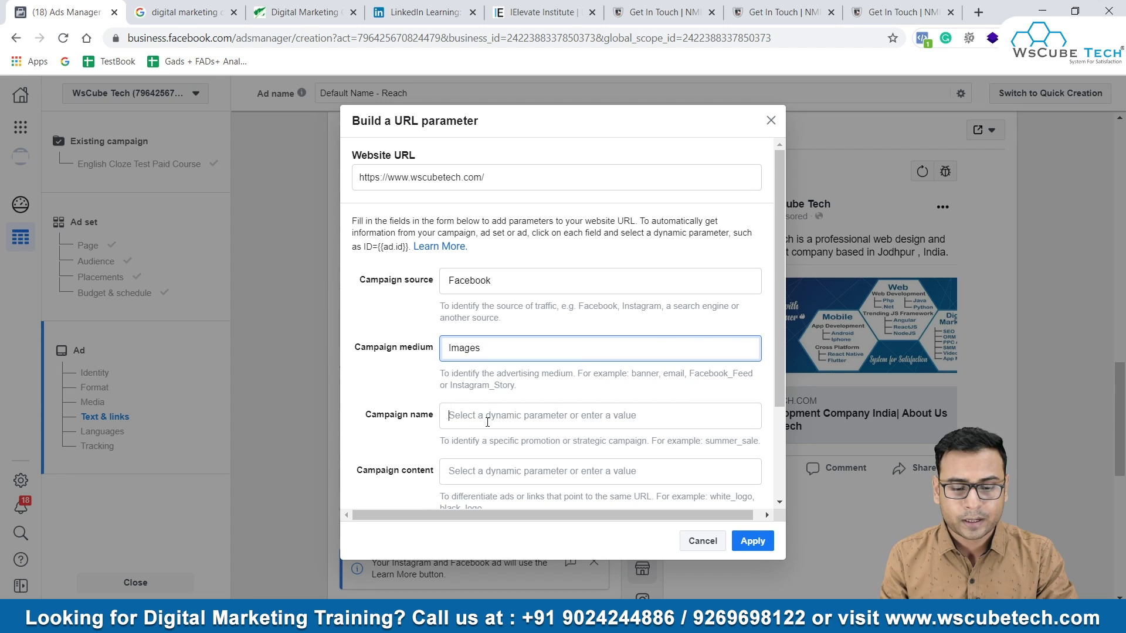
# Set the campaign name parameter to the custom value Traffic - Delhi instead of the dynamic {{campaign.name}}
pyautogui.click(487, 420)
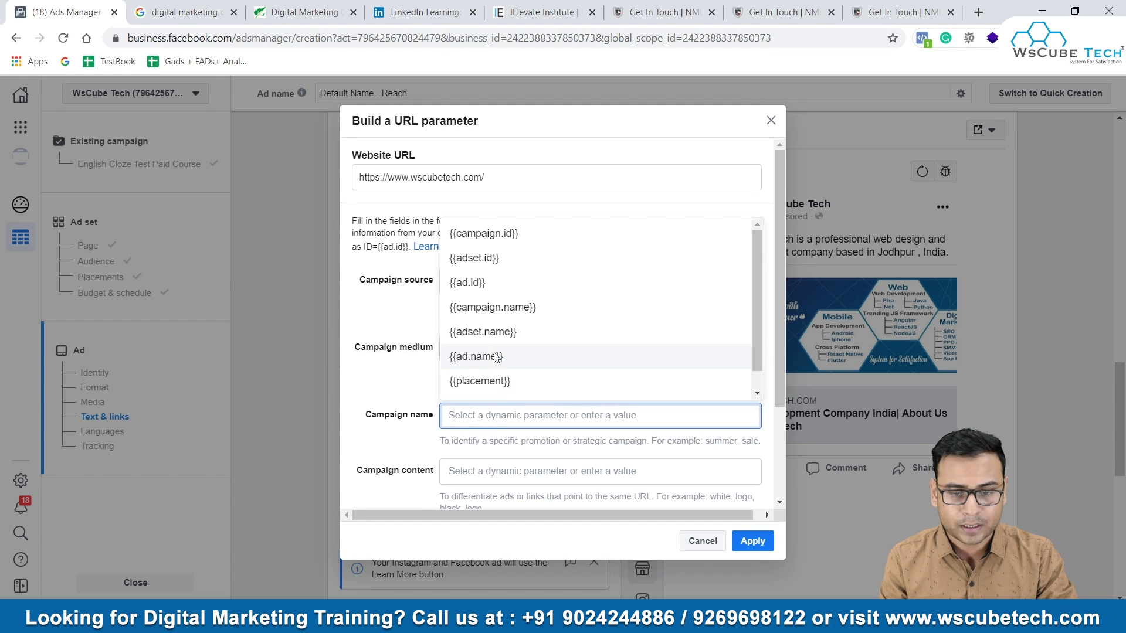
pyautogui.click(493, 307)
pyautogui.click(553, 416)
pyautogui.hotkey('ctrl', 'a')
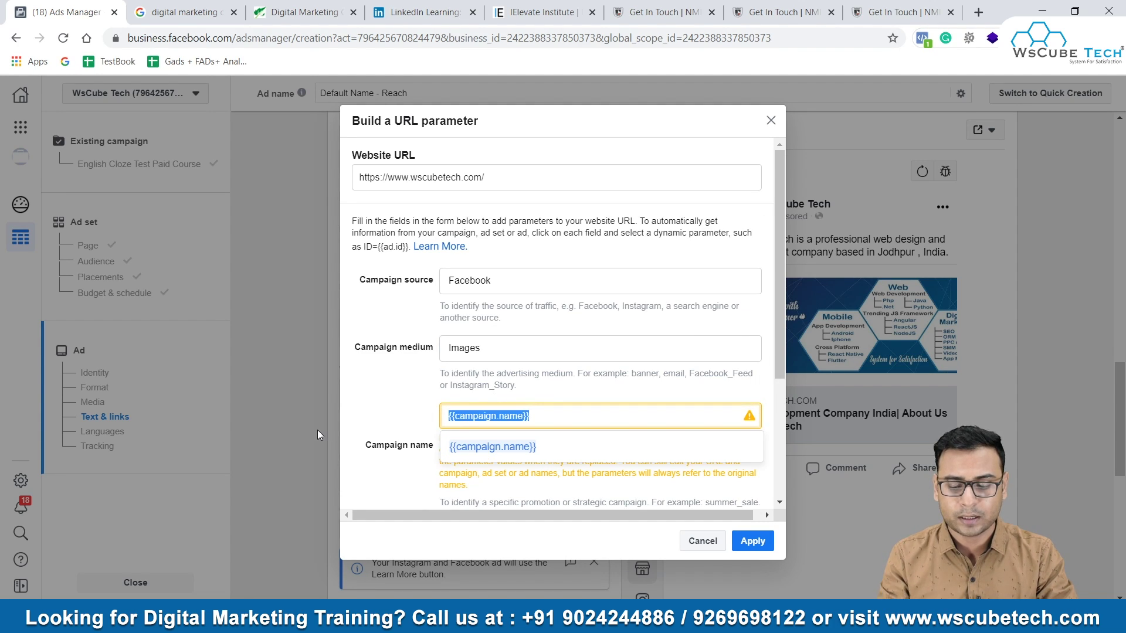
pyautogui.press('BackSpace')
pyautogui.write('Tra')
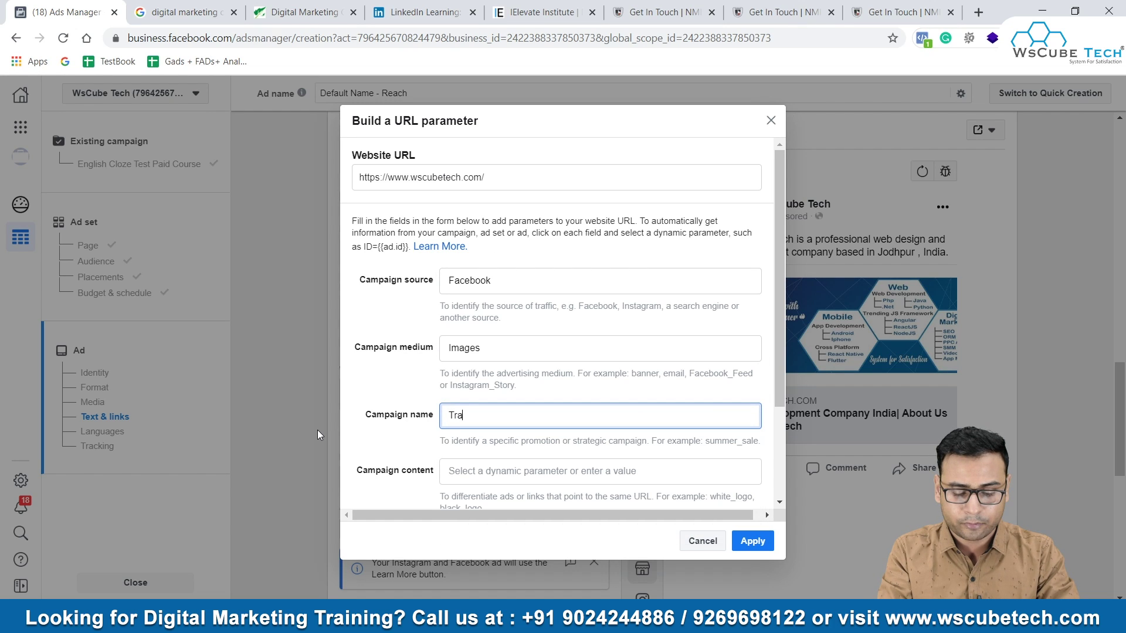
pyautogui.write('ffic - Deli')
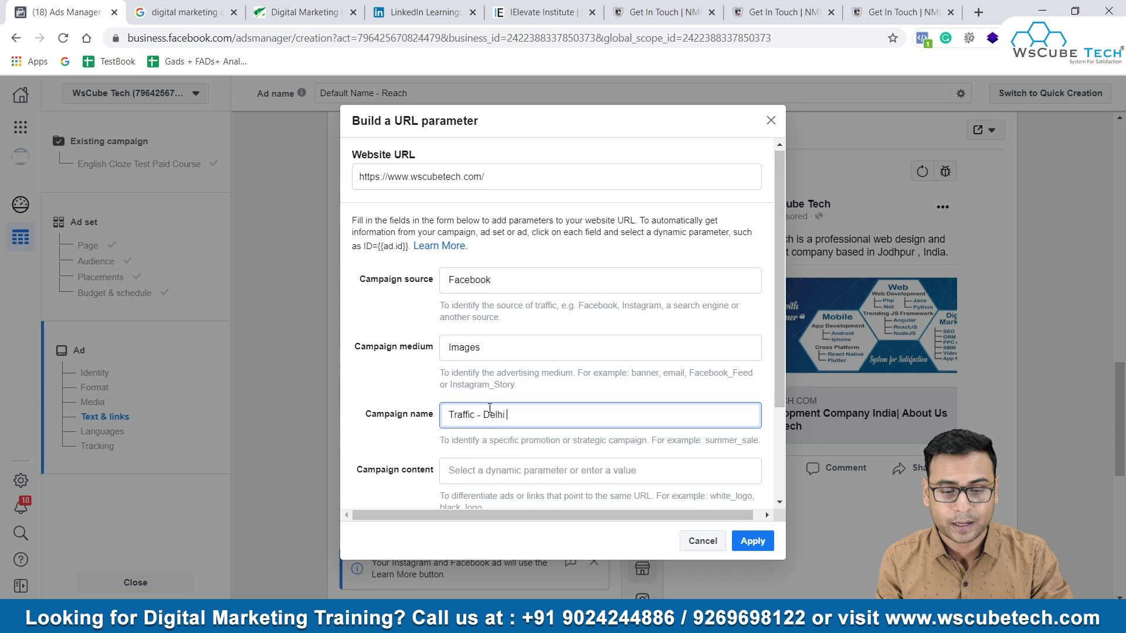
# Set the campaign content parameter to the dynamic value {{ad.name}}
pyautogui.scroll(-1, 490, 412)
pyautogui.click(514, 415)
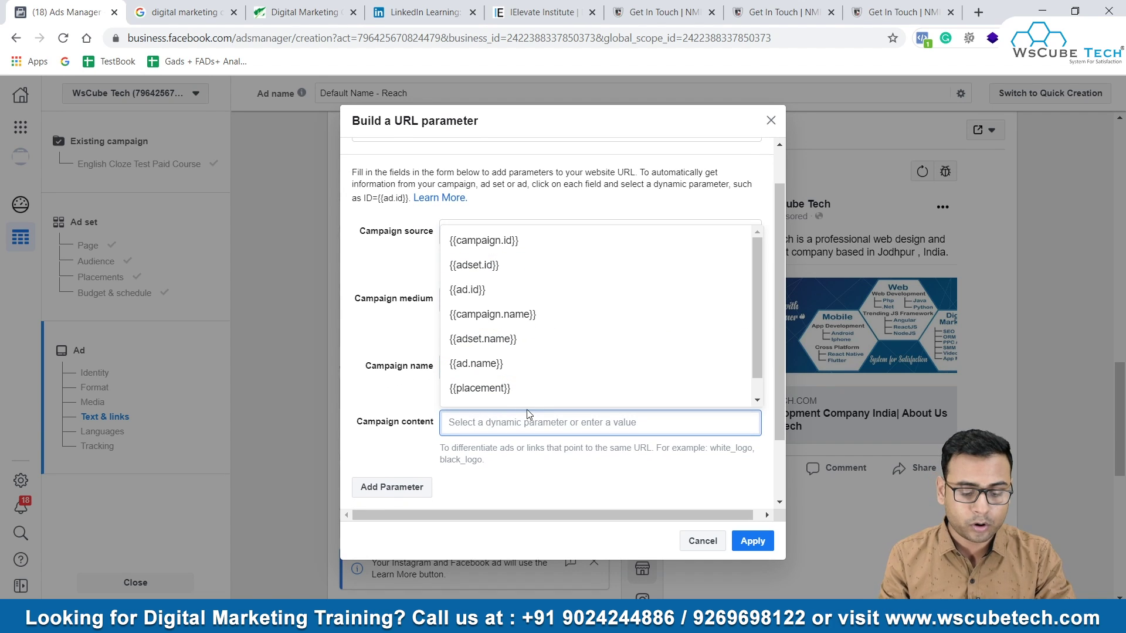
pyautogui.write('AD')
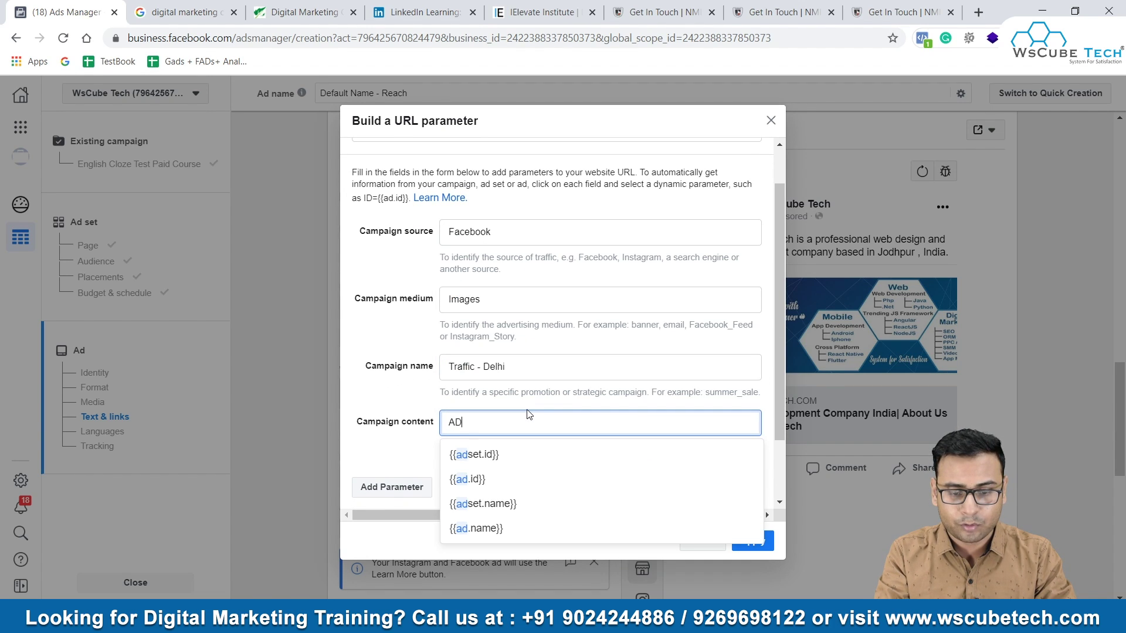
pyautogui.click(479, 527)
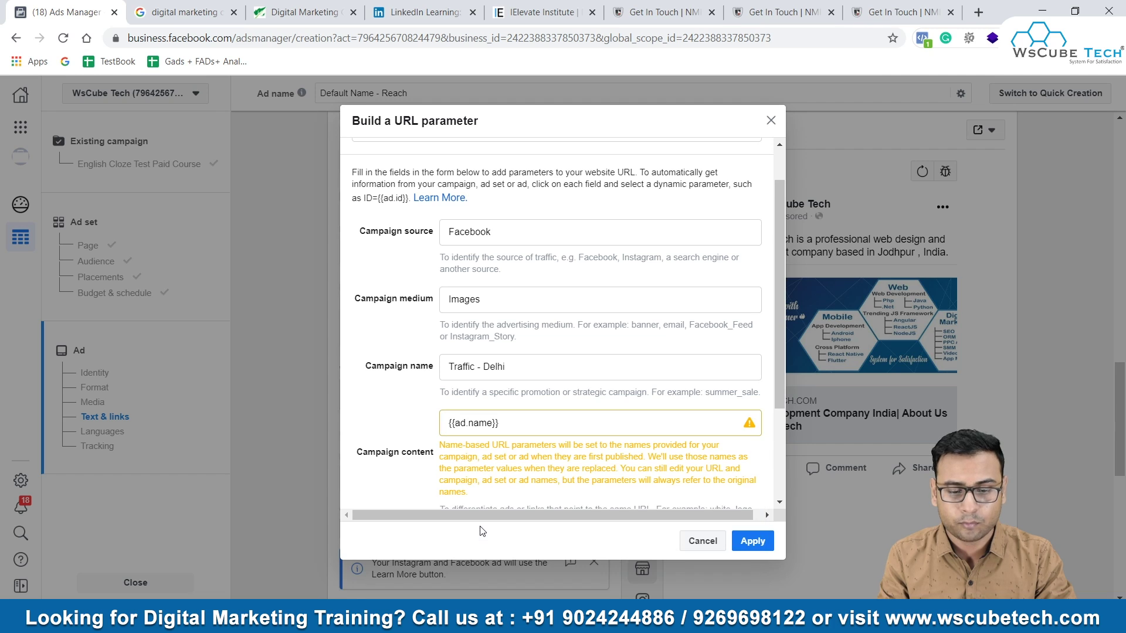
# Copy the full generated link from the URL preview and close the parameter builder without applying it
pyautogui.scroll(-3, 594, 457)
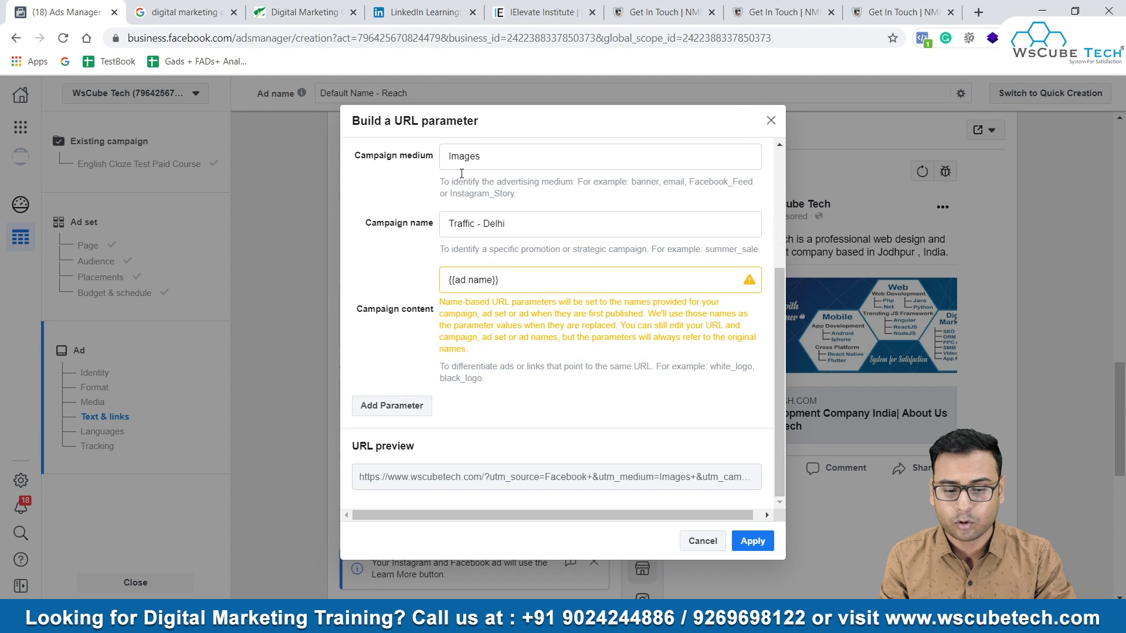
pyautogui.click(569, 477)
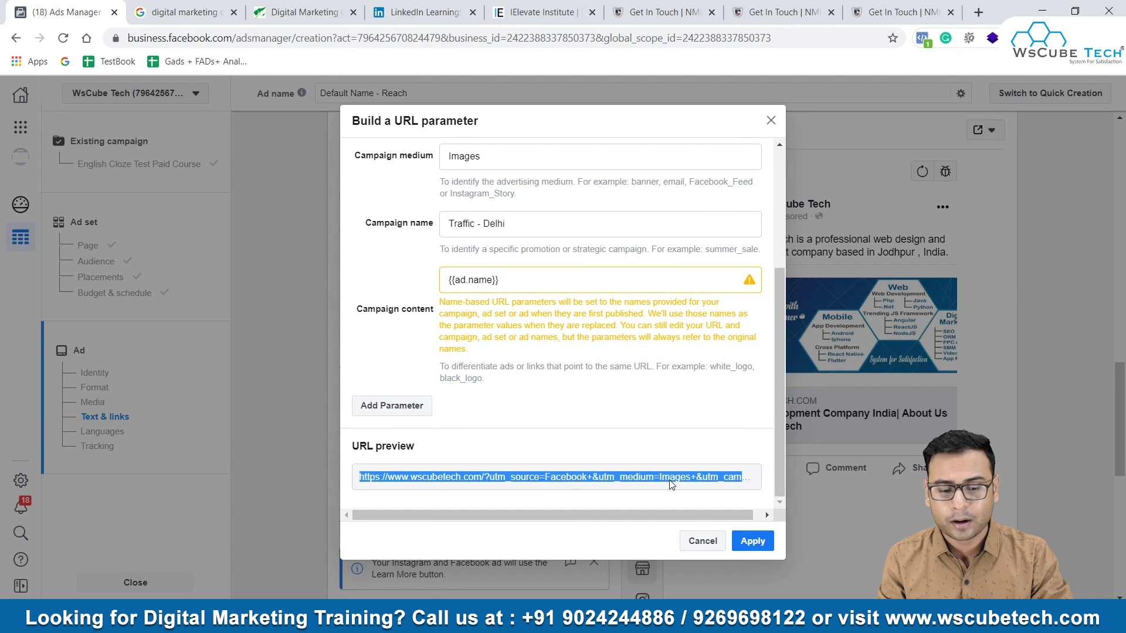
pyautogui.doubleClick(637, 476)
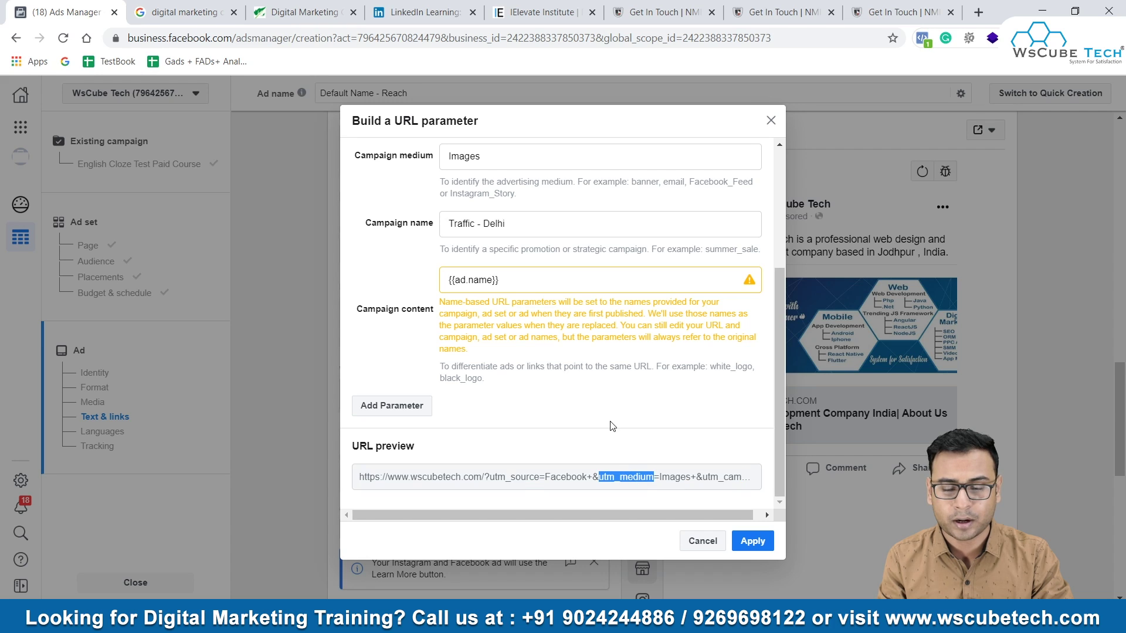
pyautogui.click(613, 478)
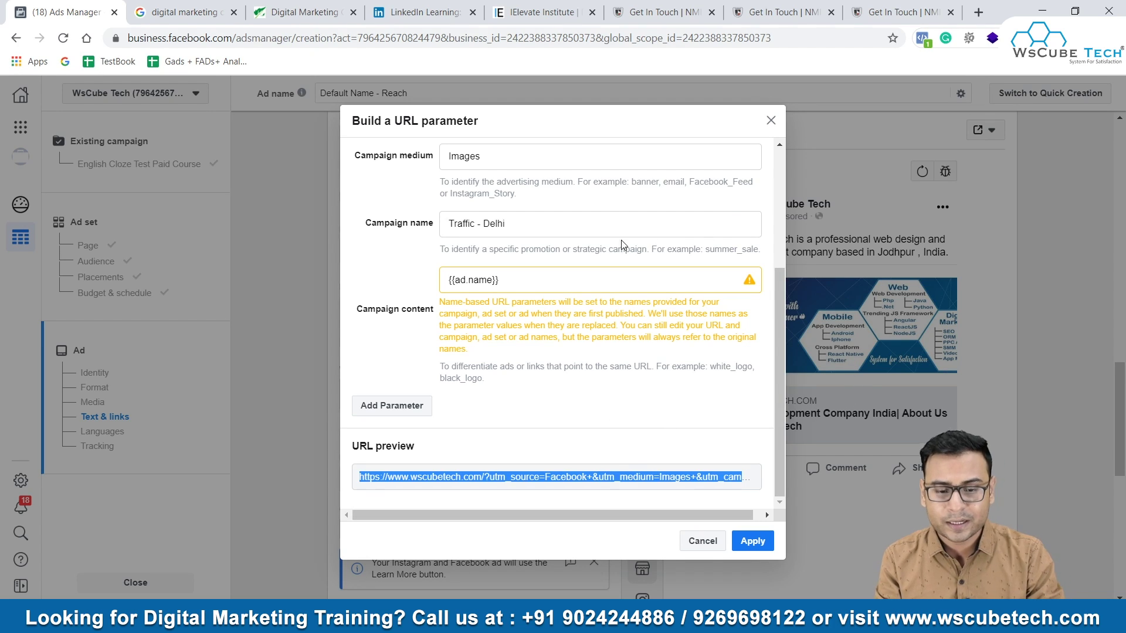
pyautogui.click(770, 121)
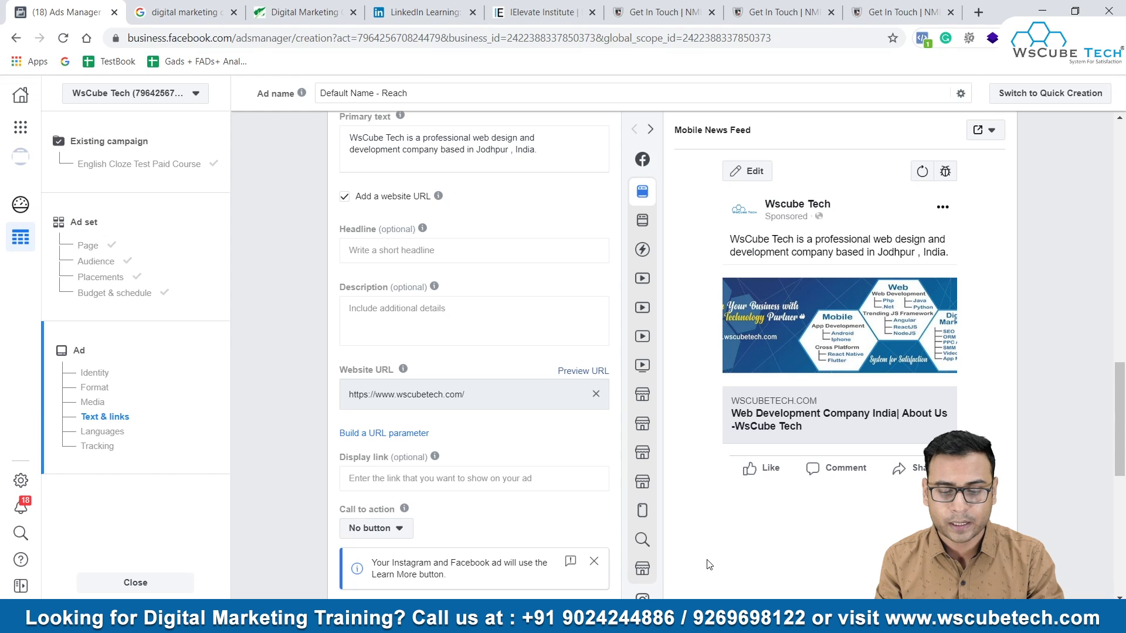
# Switch to Notepad and paste the copied wscubetech.com tracking URL below the URL 2 link, leaving a blank line between them
pyautogui.hotkey('alt', 'Tab')
pyautogui.click(492, 365)
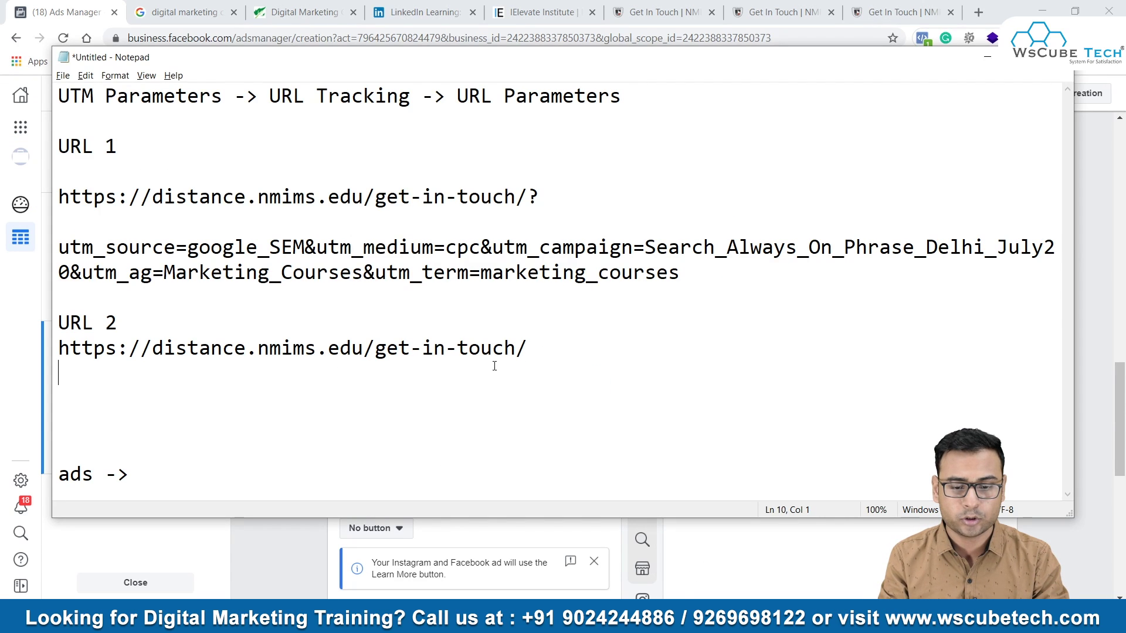
pyautogui.click(523, 346)
pyautogui.press('Return')
pyautogui.press('Return')
pyautogui.write('https://www.wscubetech.com/?utm_source=Facebook+&utm_medium=Images+&utm_campaign=Traffic+-+Delhi+&utm_content={{ad.name}}')
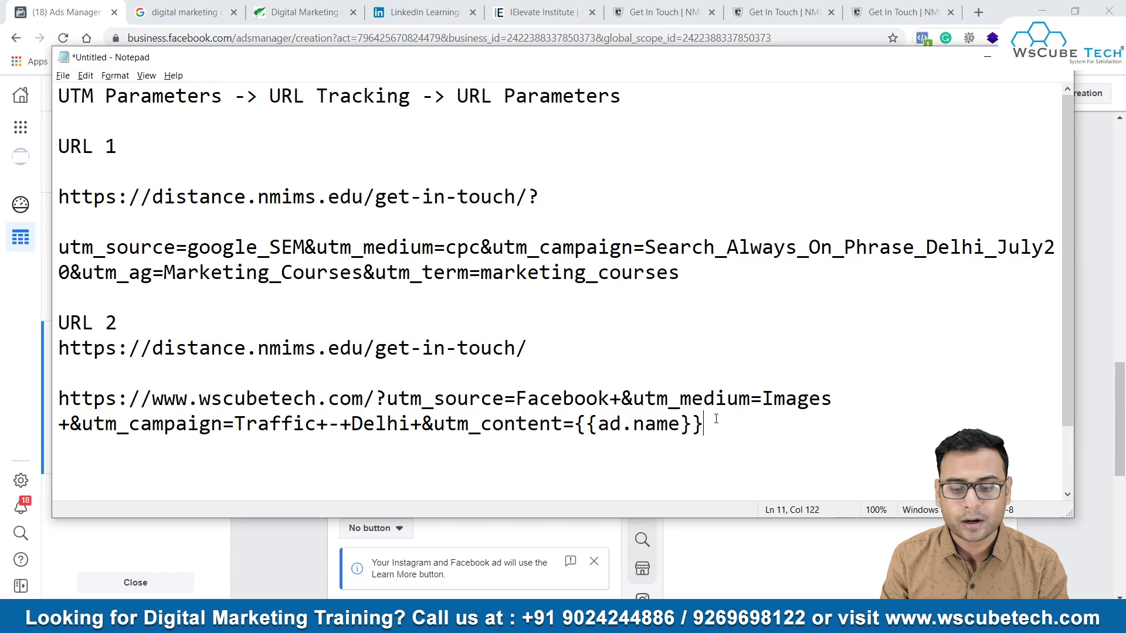
# Compare the pasted Facebook tracking URL with the UTM parameters listed under URL 1
pyautogui.moveTo(173, 433); pyautogui.dragTo(7, 404)
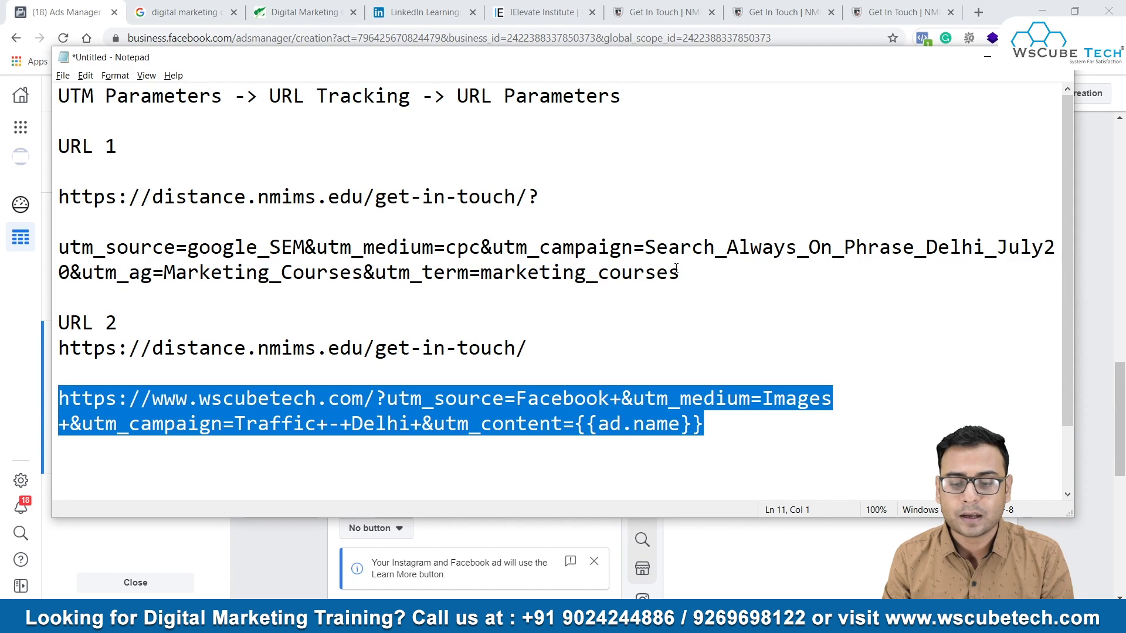
pyautogui.moveTo(724, 272); pyautogui.dragTo(8, 231)
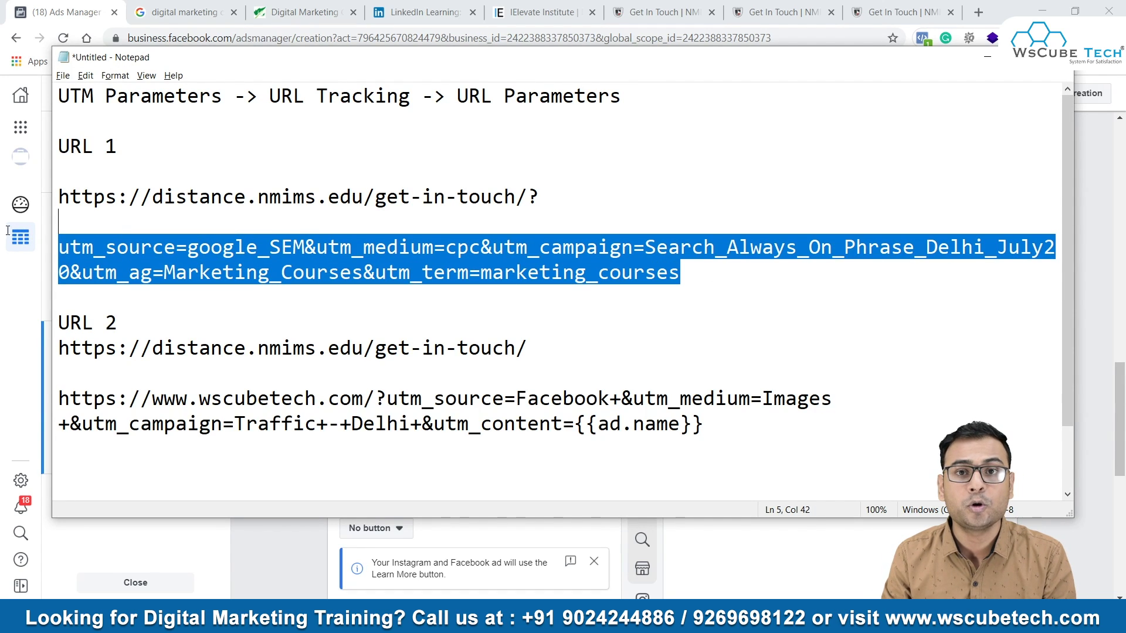
pyautogui.click(307, 259)
# Return to Ads Manager, leave the ad creation page with its unsaved changes discarded, and open Facebook Analytics
pyautogui.hotkey('alt', 'Tab')
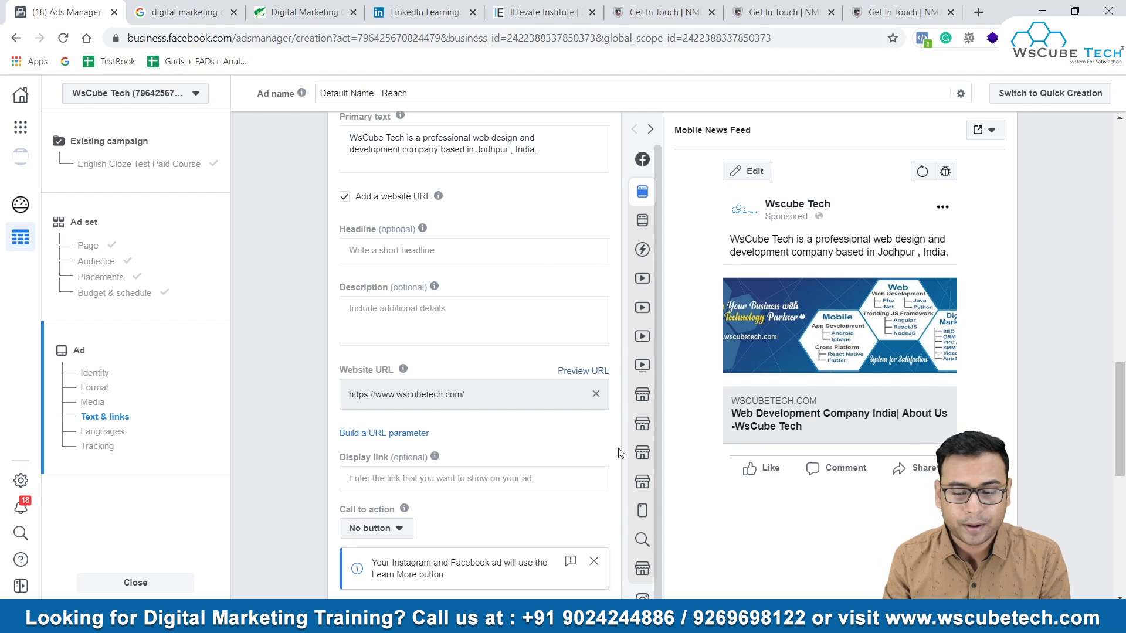
pyautogui.scroll(-3, 533, 507)
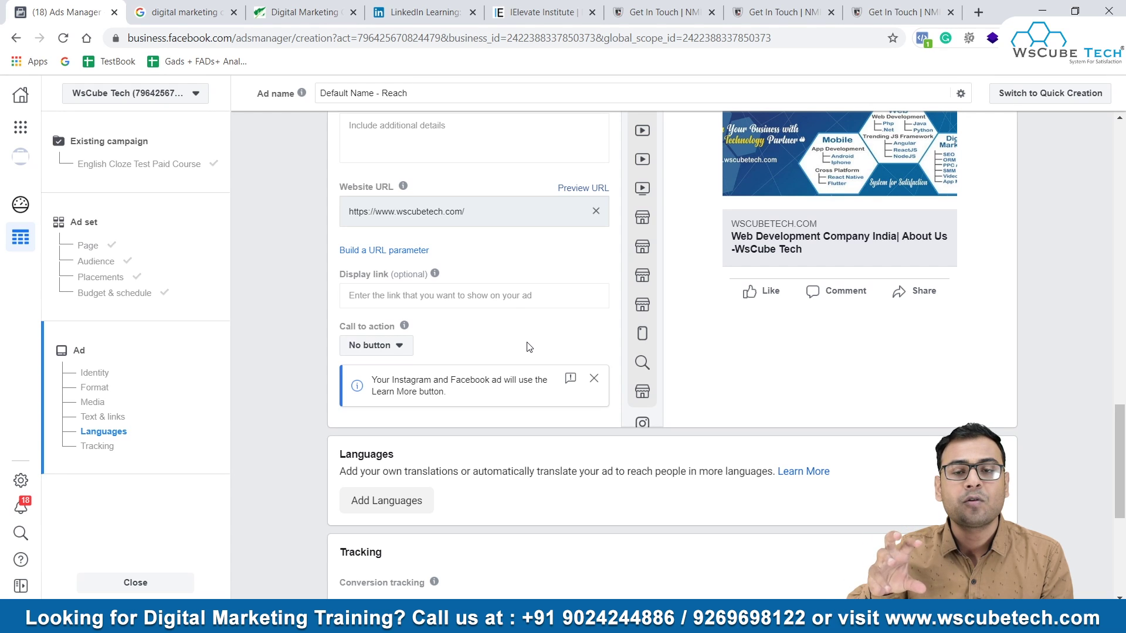
pyautogui.click(20, 127)
pyautogui.scroll(-1, 272, 381)
pyautogui.scroll(-6, 272, 381)
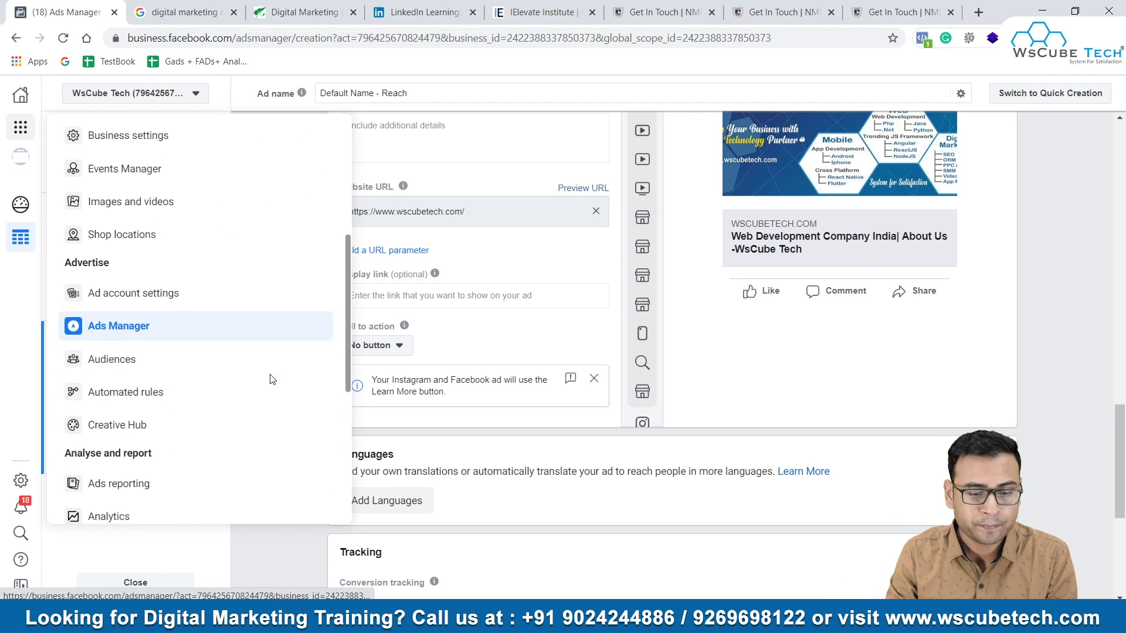
pyautogui.click(277, 382)
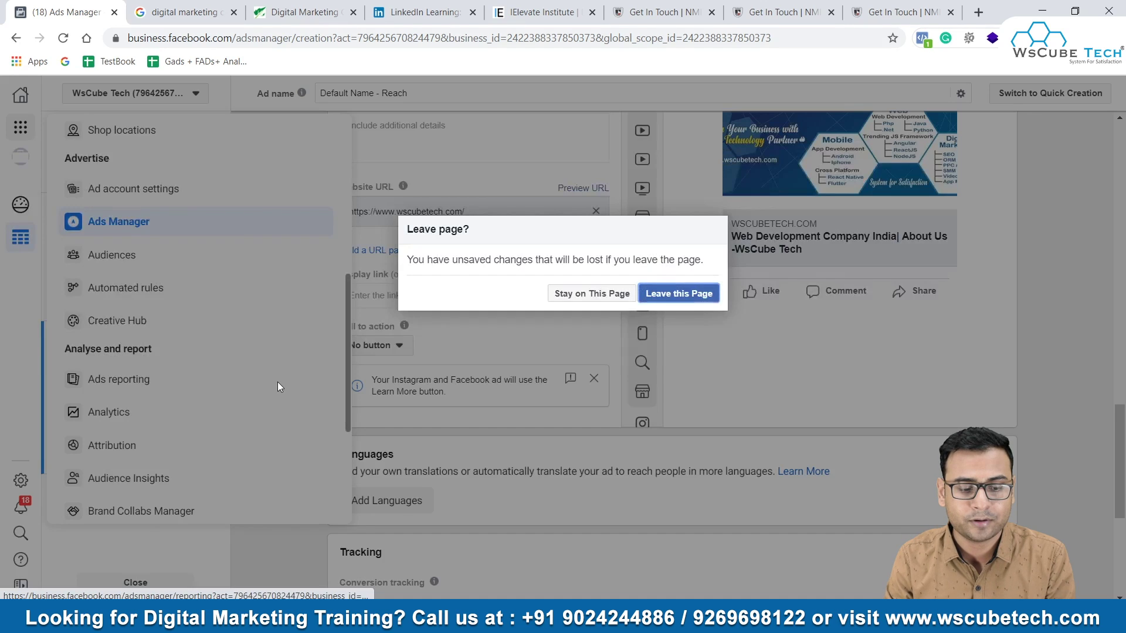
pyautogui.click(682, 294)
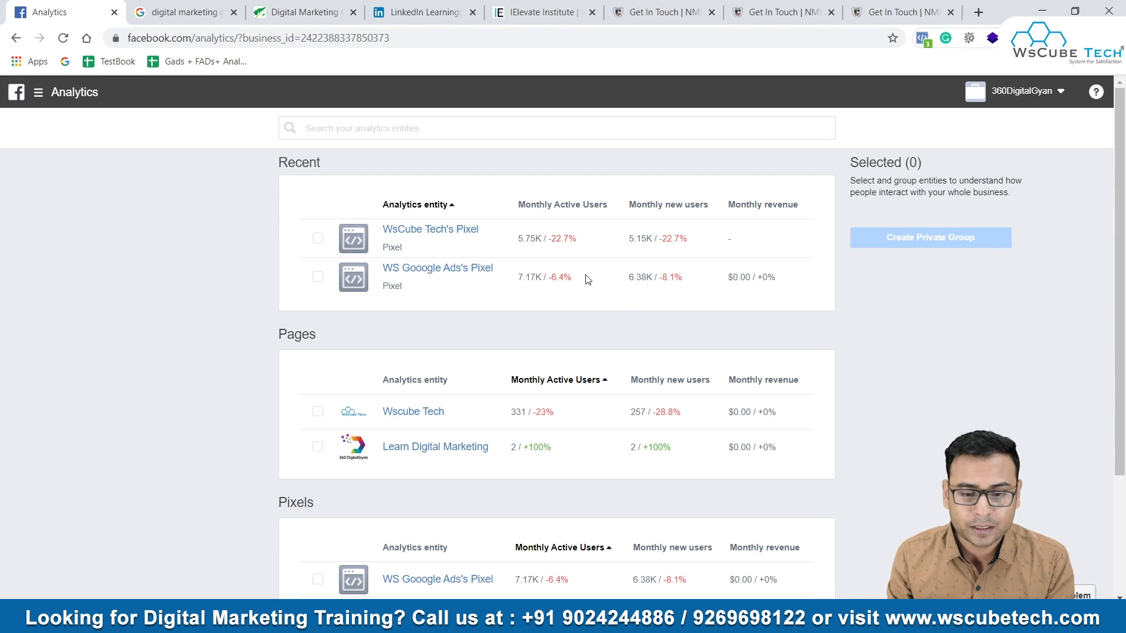
pyautogui.click(443, 233)
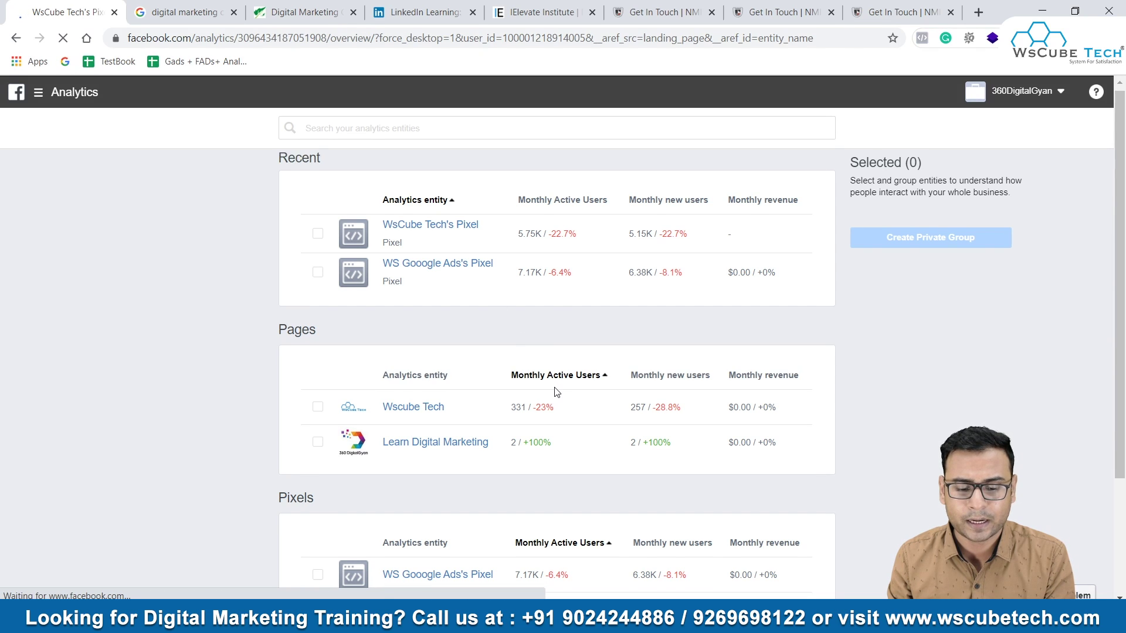
pyautogui.scroll(-2, 553, 390)
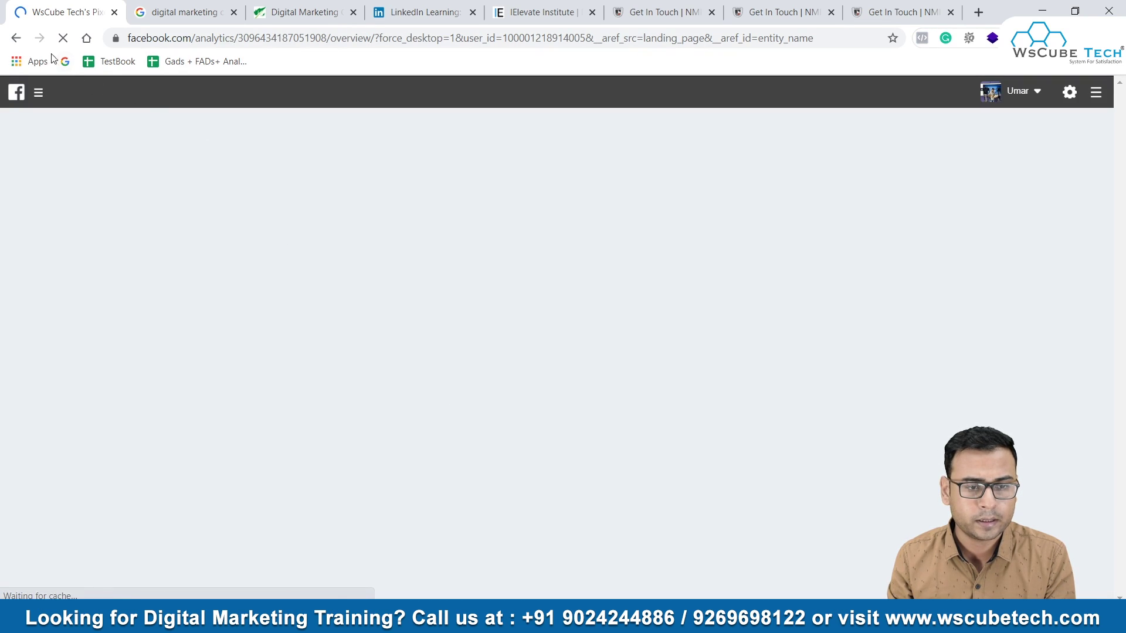
pyautogui.rightClick(16, 38)
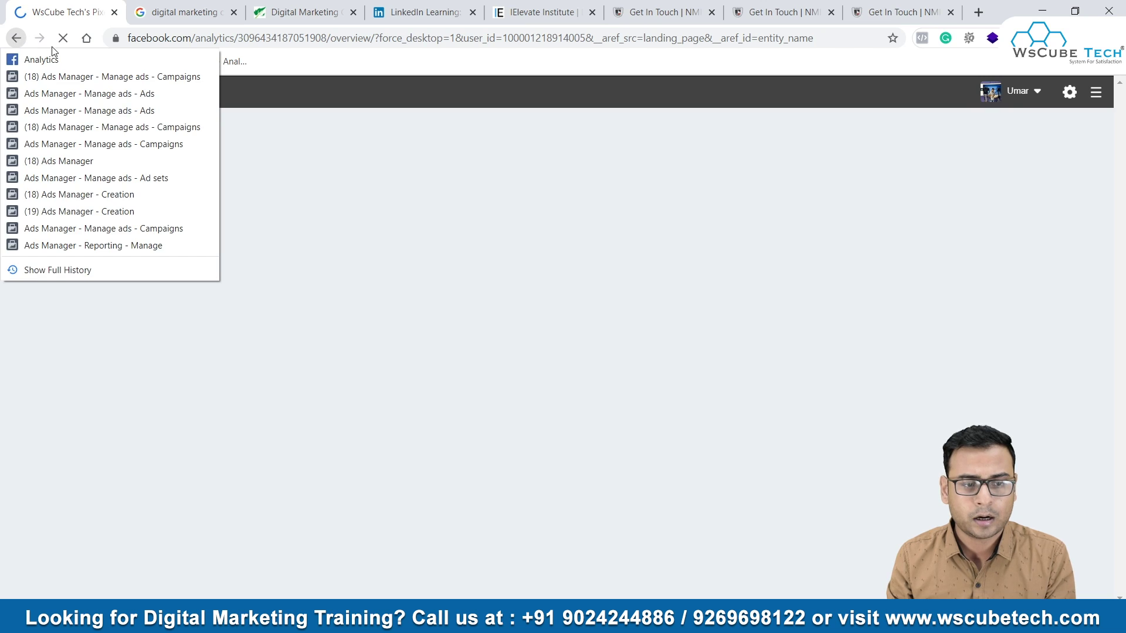
pyautogui.click(354, 86)
pyautogui.click(13, 39)
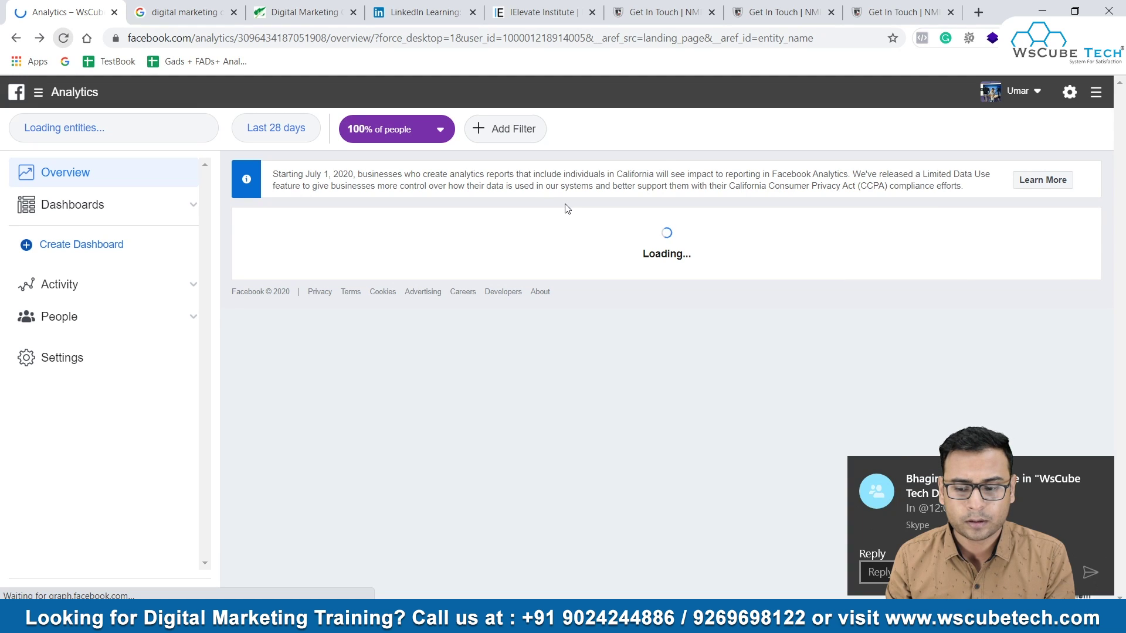
pyautogui.click(1100, 472)
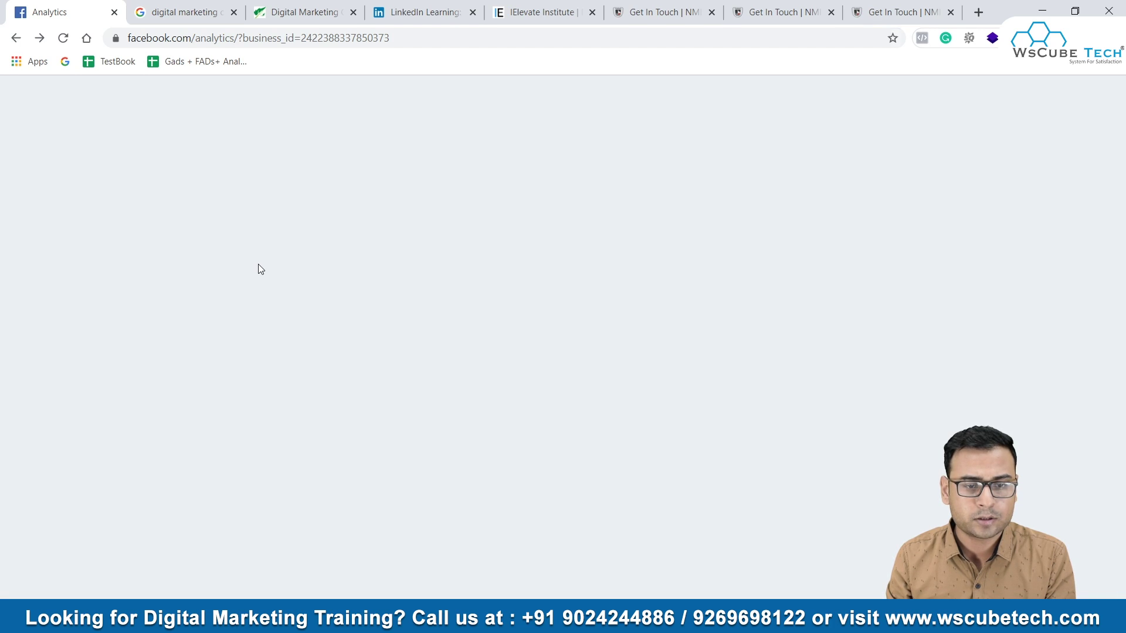
pyautogui.click(552, 37)
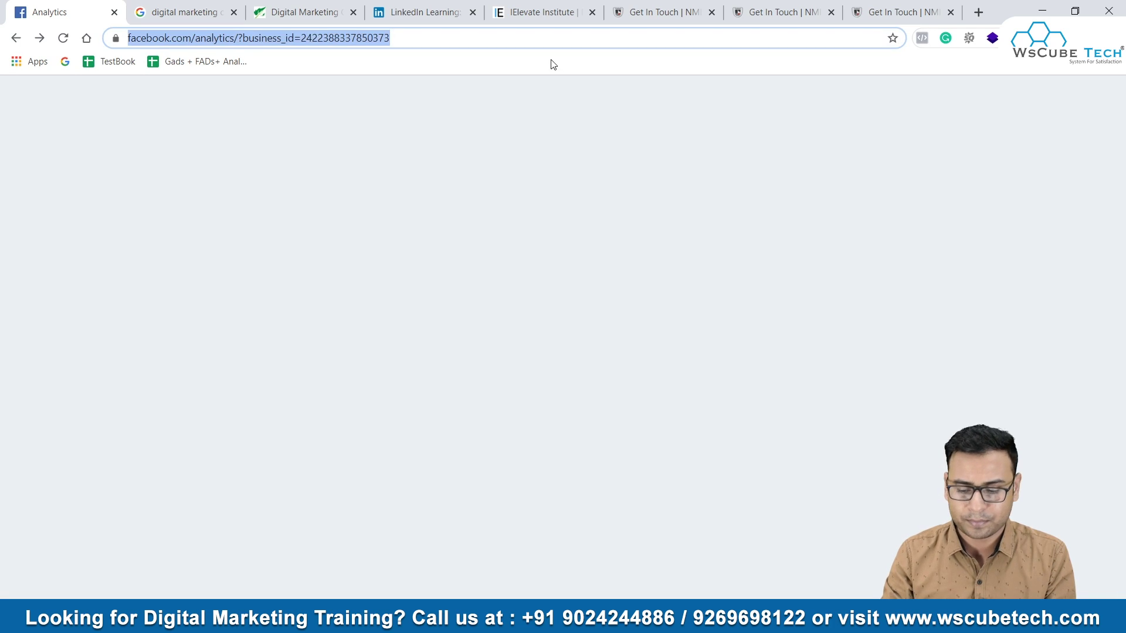
pyautogui.press('Return')
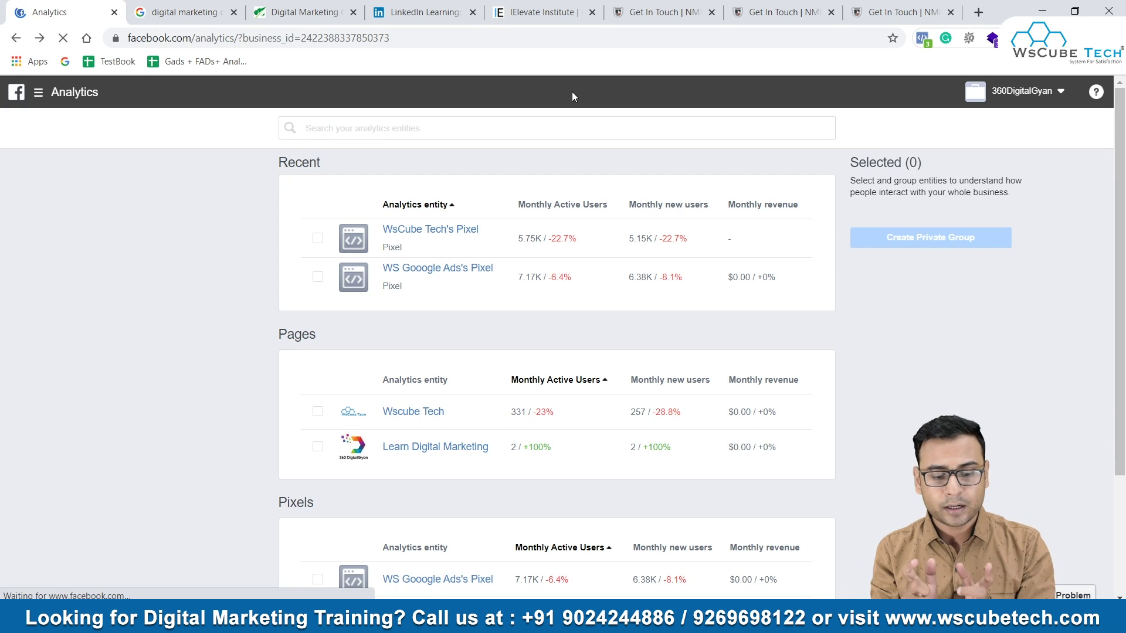
pyautogui.scroll(-3, 606, 396)
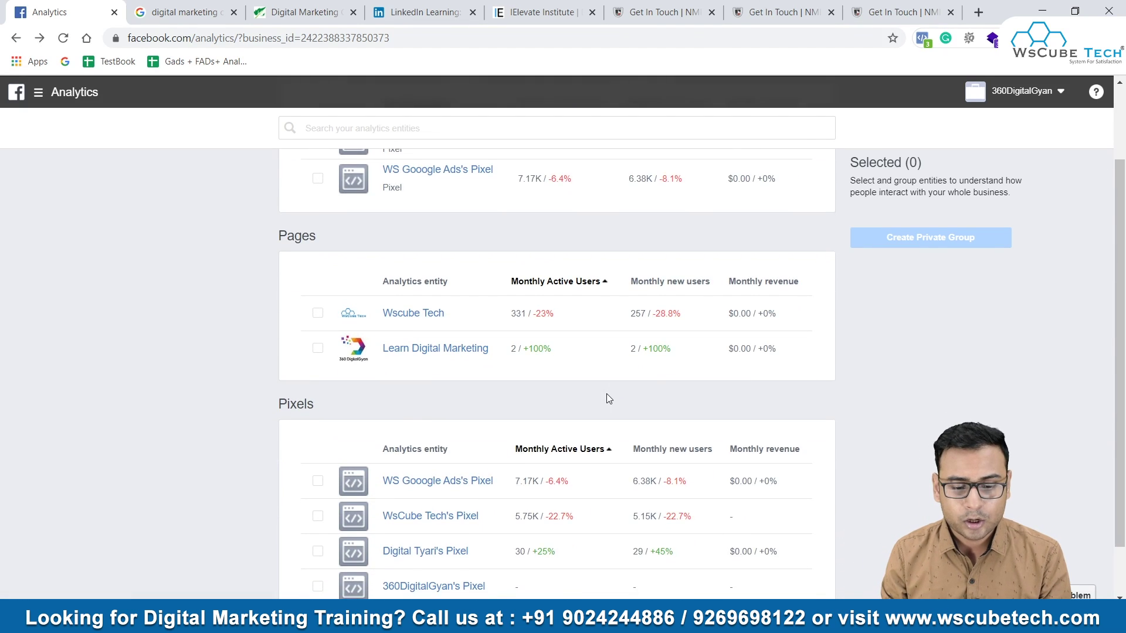
pyautogui.scroll(3, 414, 455)
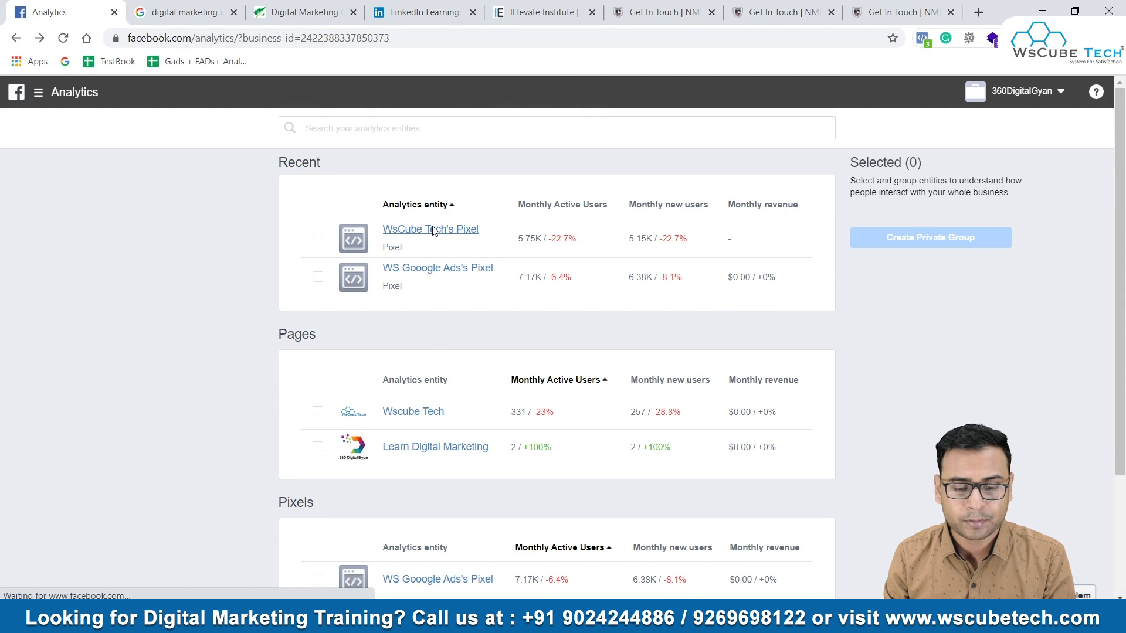
pyautogui.click(431, 232)
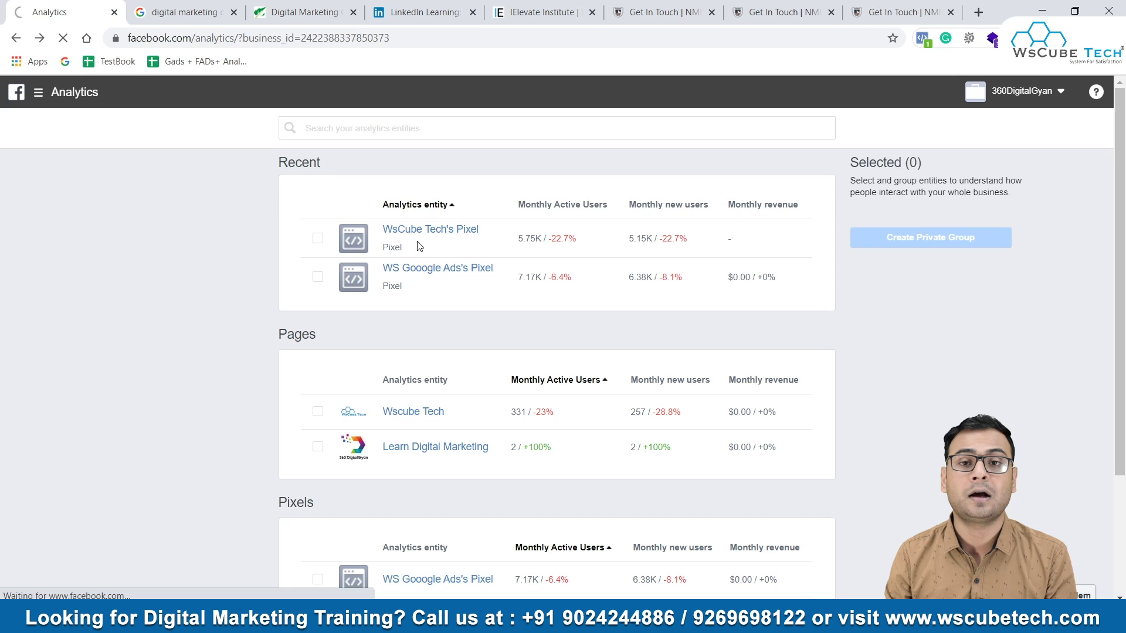